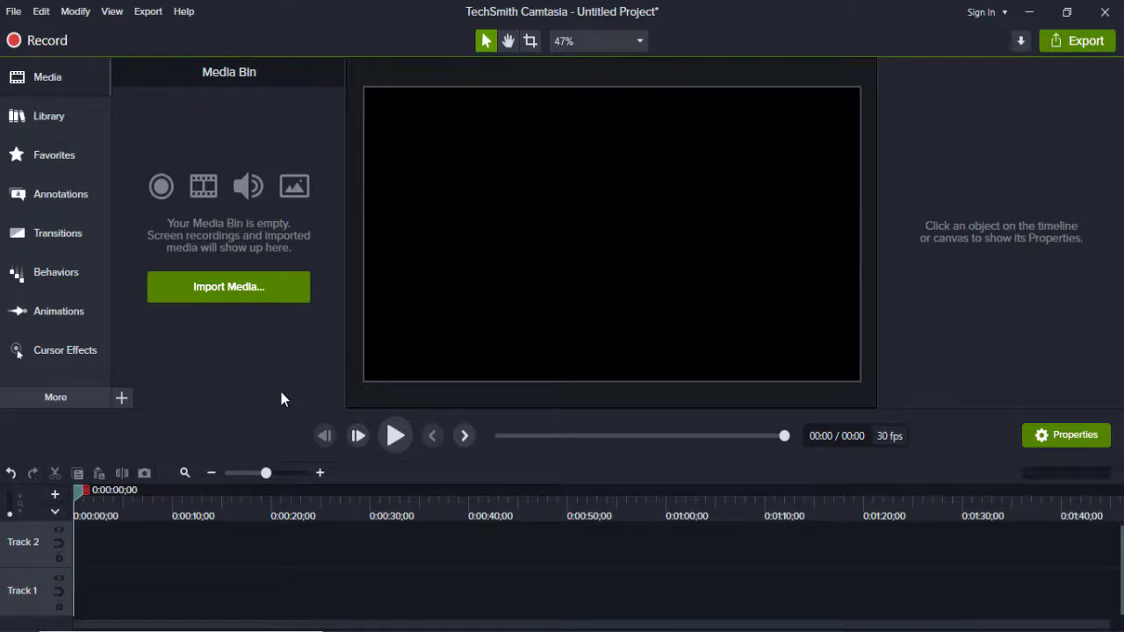
Step: Import the female reporter green-screen video and the white sand beach background video into the media bin
{"action": "left_click", "coordinate": [233, 288]}
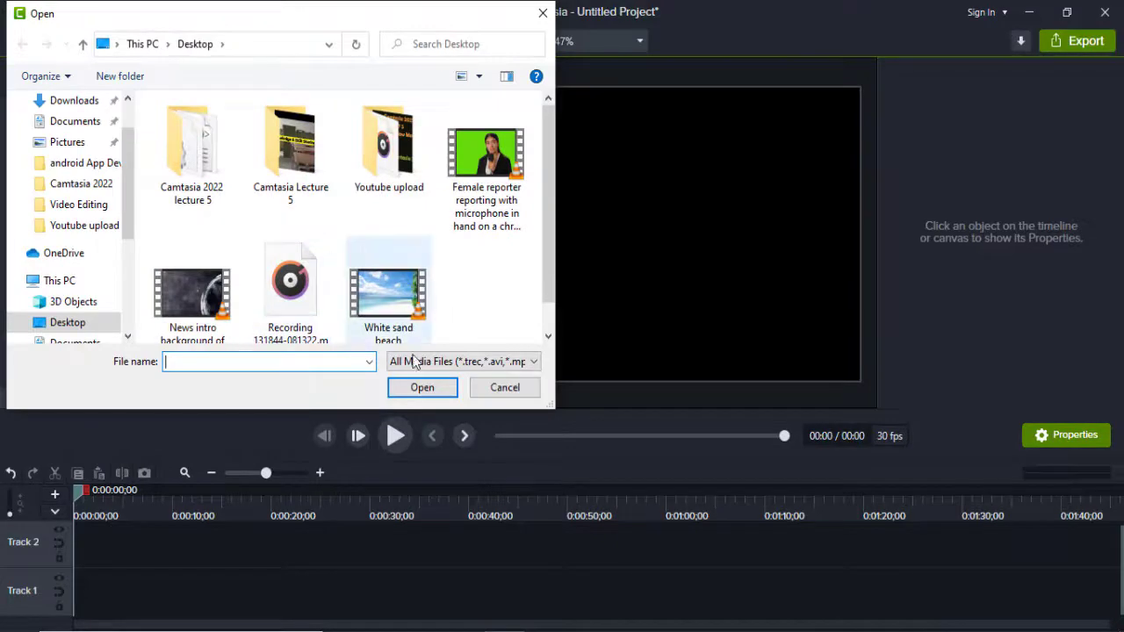
{"action": "left_click", "coordinate": [474, 158]}
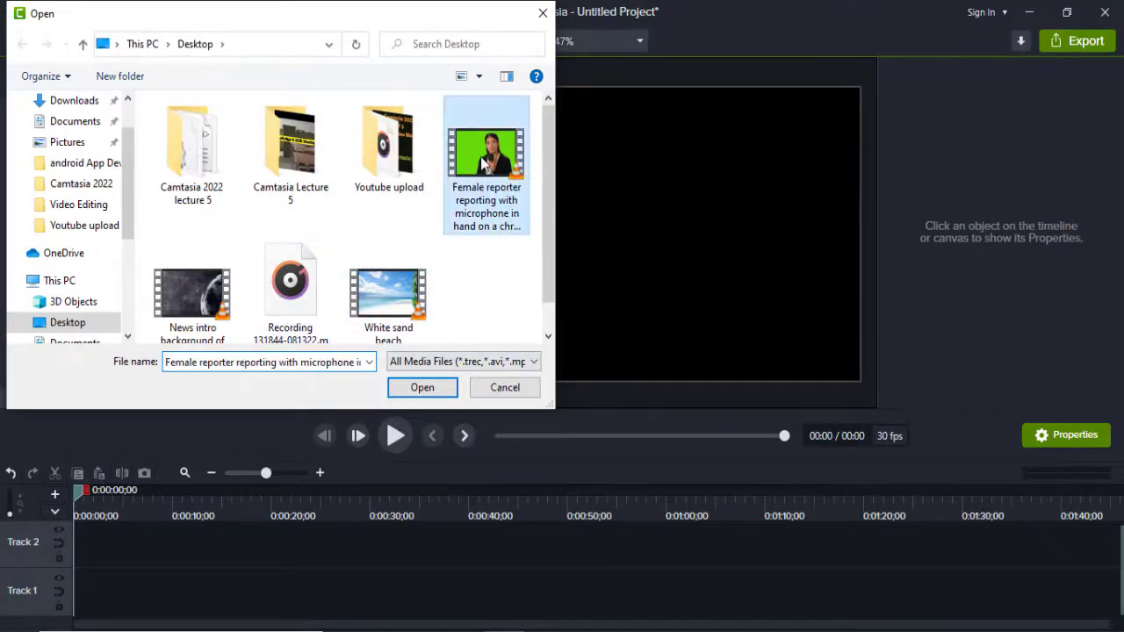
{"action": "left_click", "coordinate": [402, 328], "text": "ctrl"}
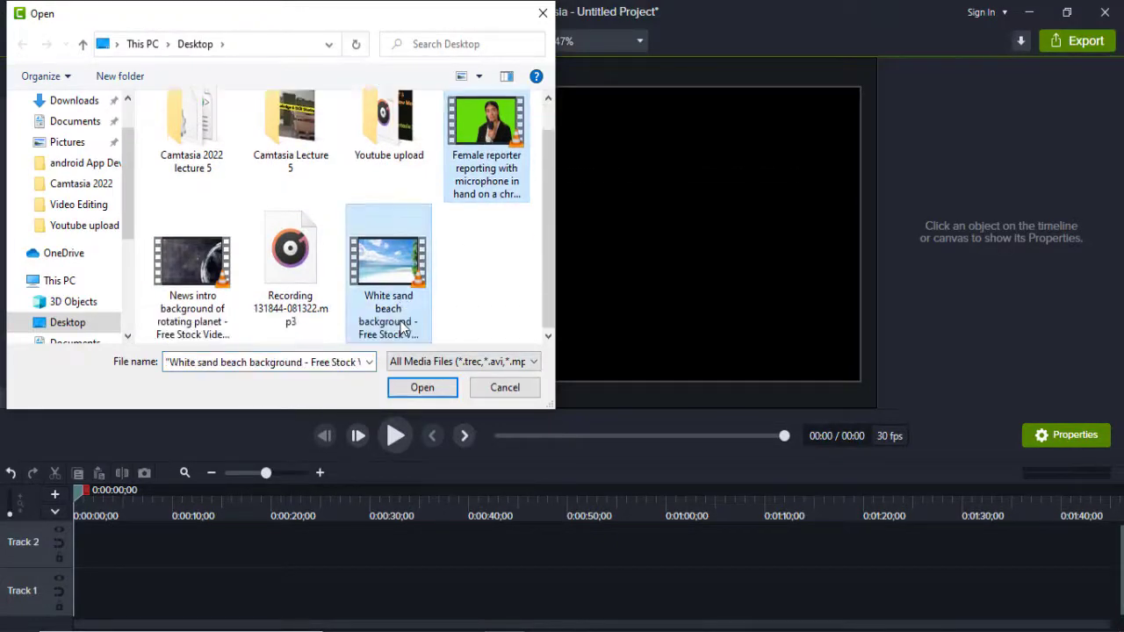
{"action": "left_click", "coordinate": [422, 392]}
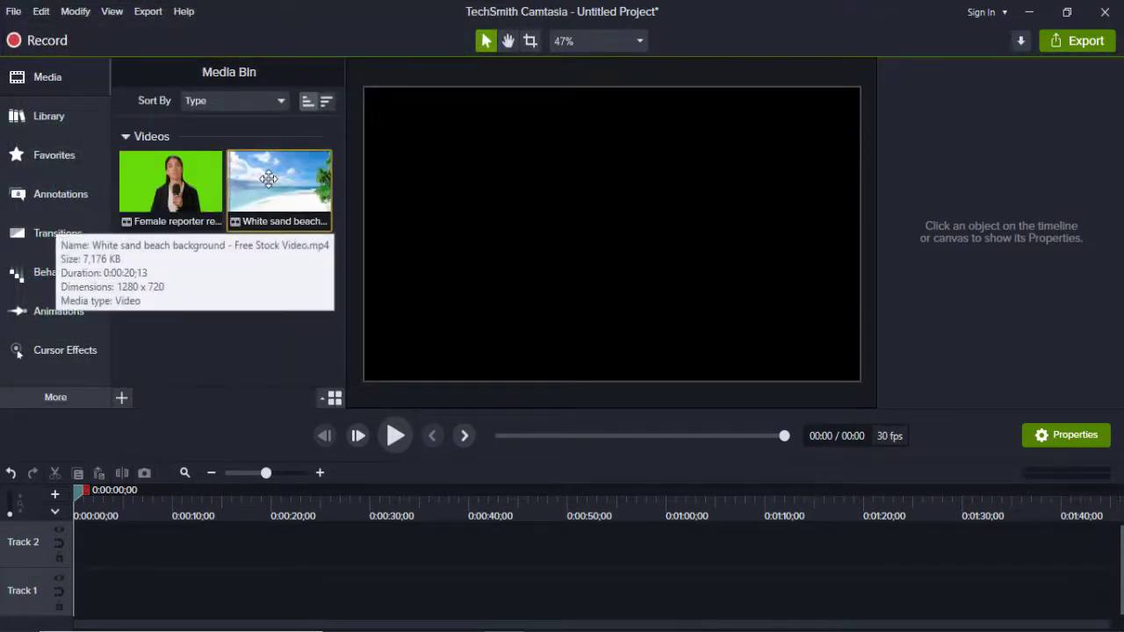
Step: Place the beach video at the start of Track 1 and the reporter video above it on Track 2, keeping the project at 30 FPS
{"action": "left_click_drag", "start_coordinate": [268, 179], "coordinate": [77, 604]}
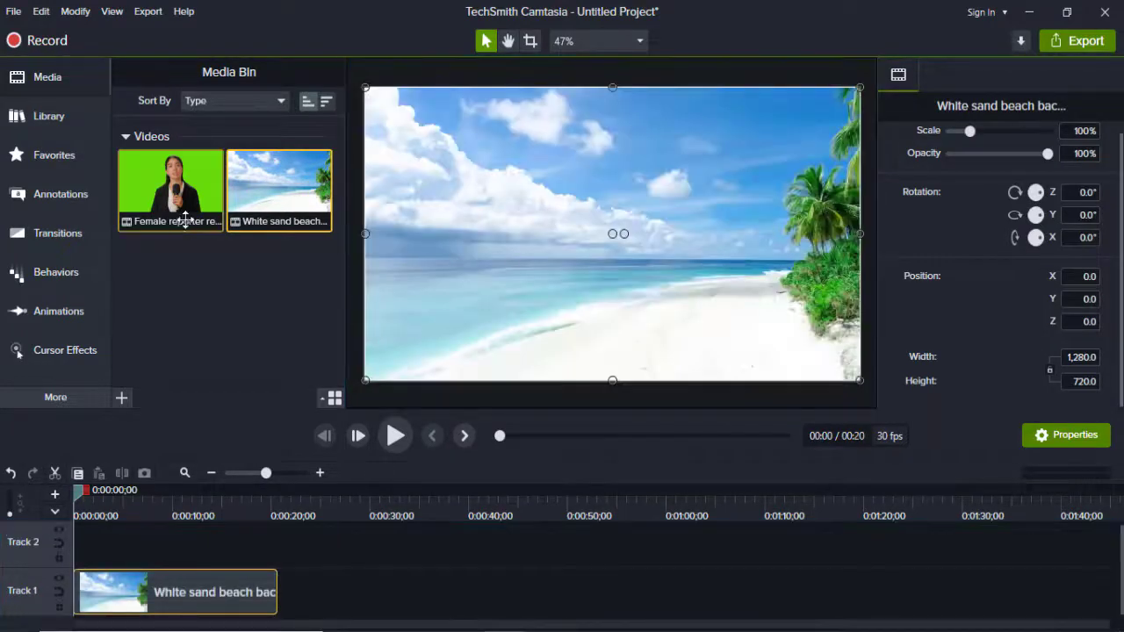
{"action": "left_click_drag", "start_coordinate": [180, 255], "coordinate": [64, 547]}
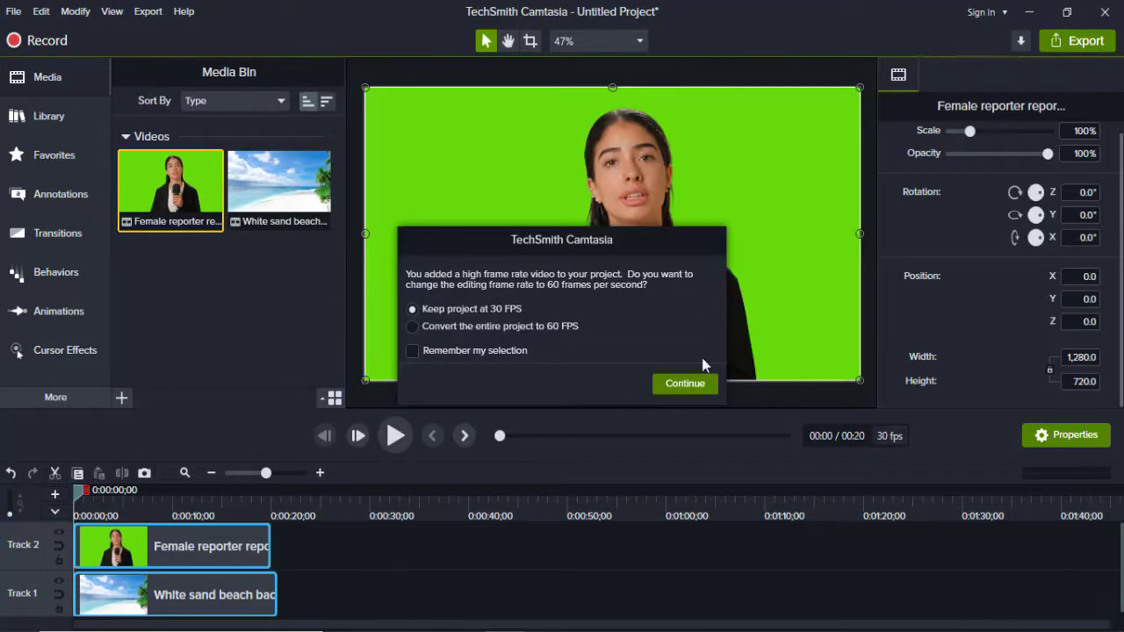
{"action": "left_click", "coordinate": [686, 386]}
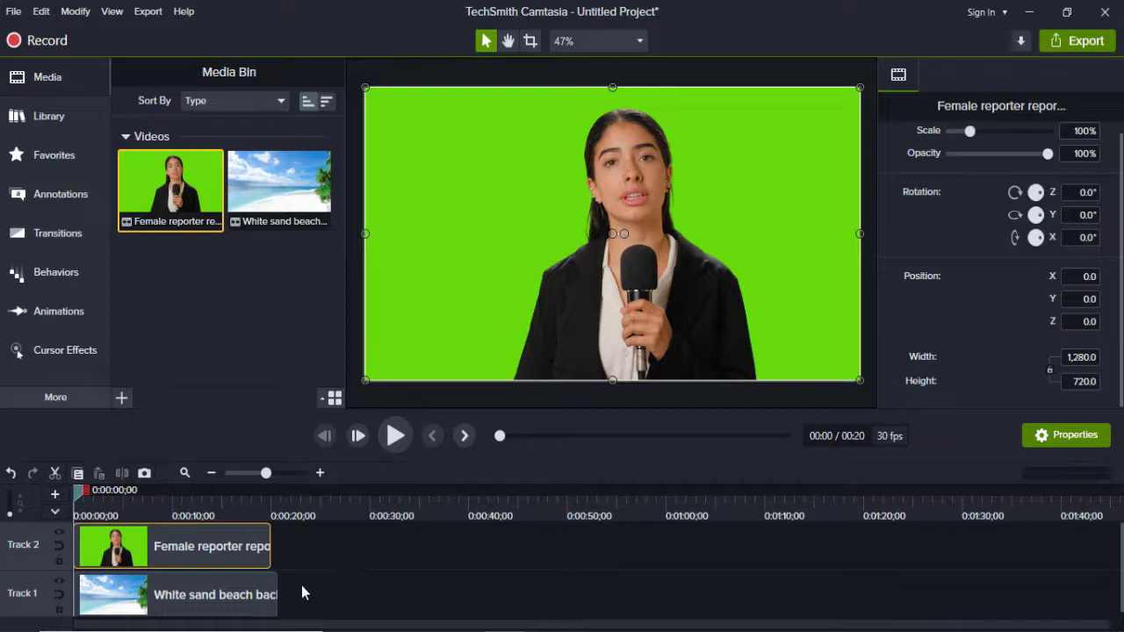
Step: Preview the stacked clips, select the reporter clip and return the playhead to the start of the timeline
{"action": "left_click", "coordinate": [395, 436]}
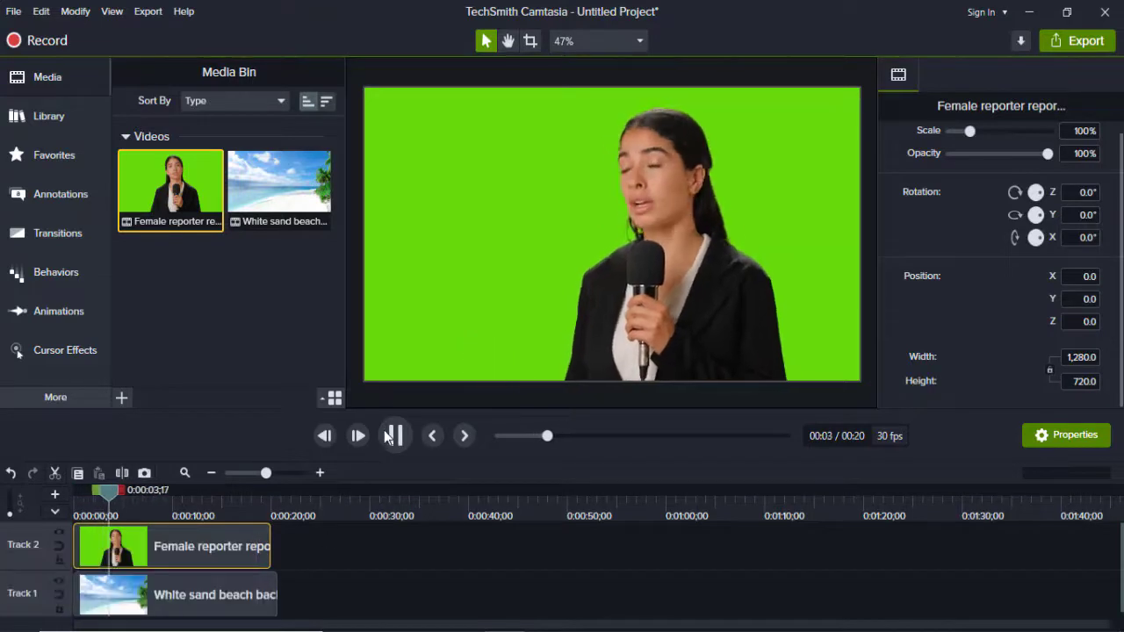
{"action": "left_click", "coordinate": [134, 554]}
{"action": "left_click_drag", "start_coordinate": [112, 494], "coordinate": [80, 494]}
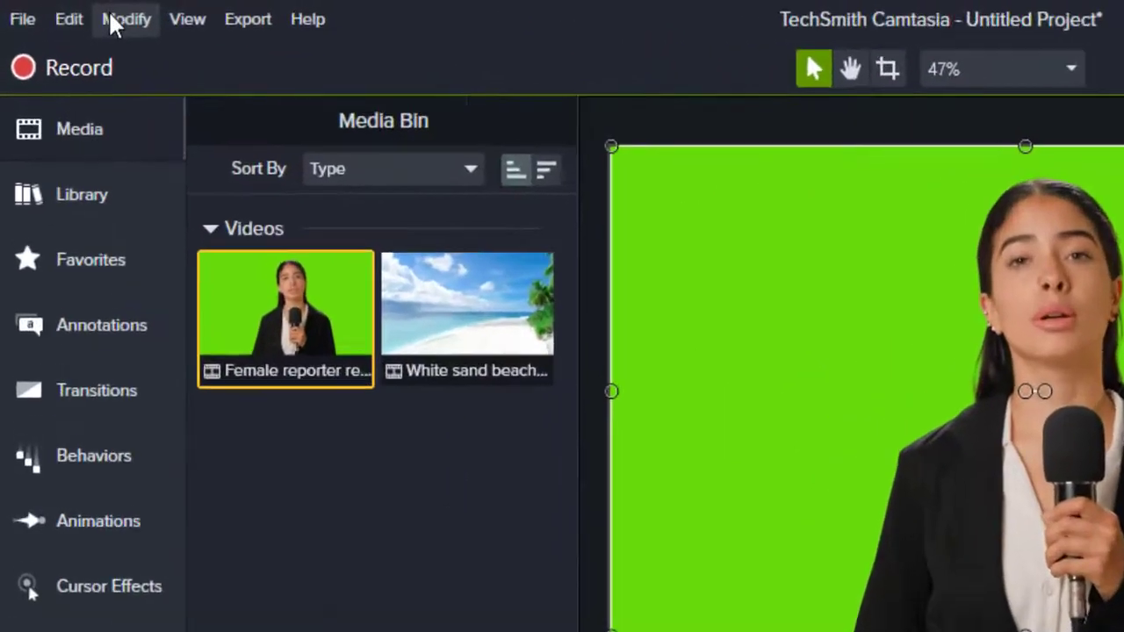
Step: Add the Remove a Color visual effect to the reporter clip
{"action": "left_click", "coordinate": [75, 12]}
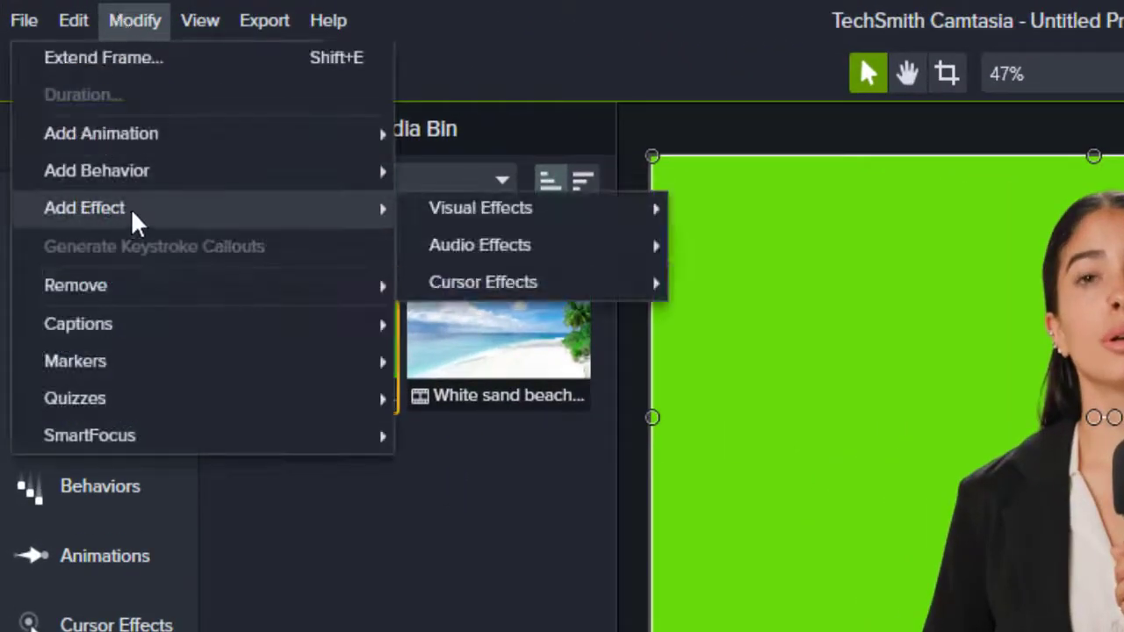
{"action": "mouse_move", "coordinate": [238, 211]}
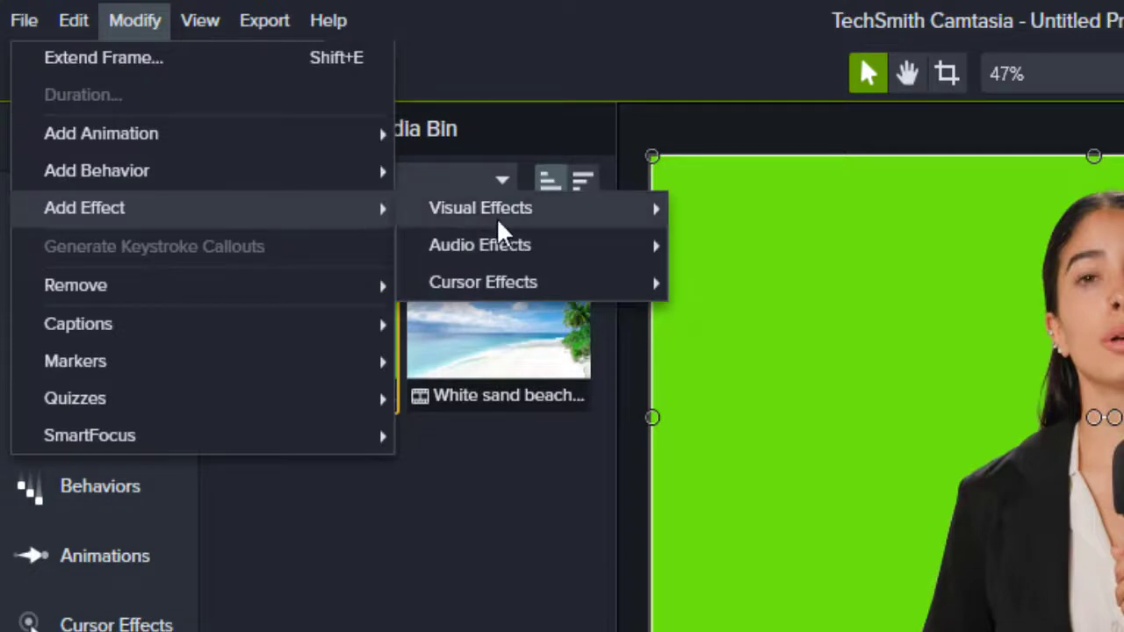
{"action": "mouse_move", "coordinate": [497, 221]}
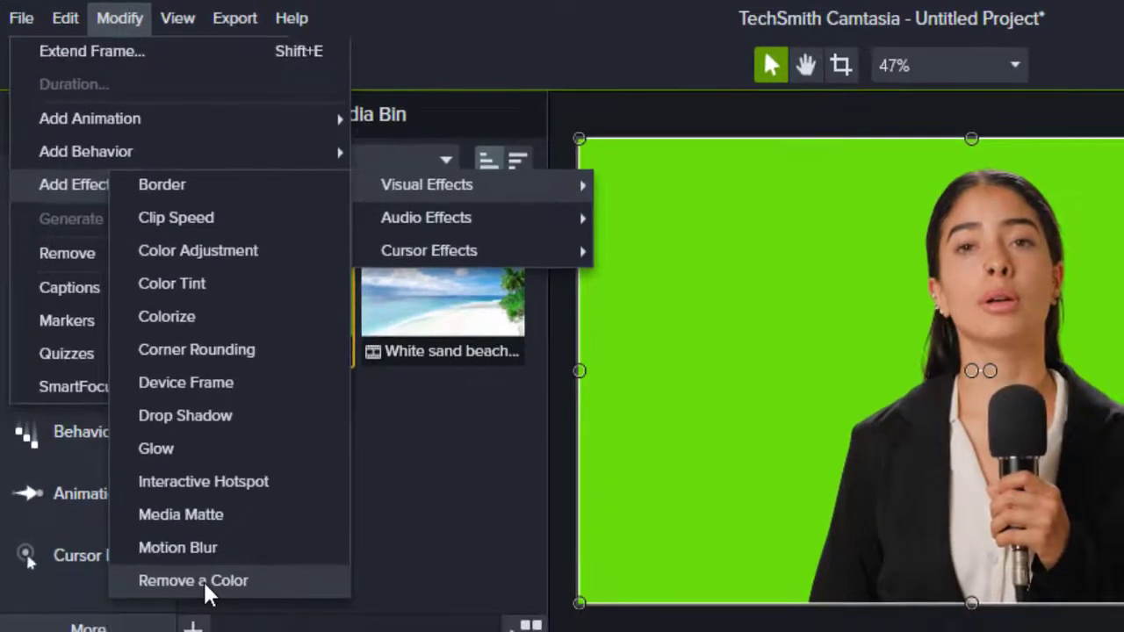
{"action": "left_click", "coordinate": [203, 579]}
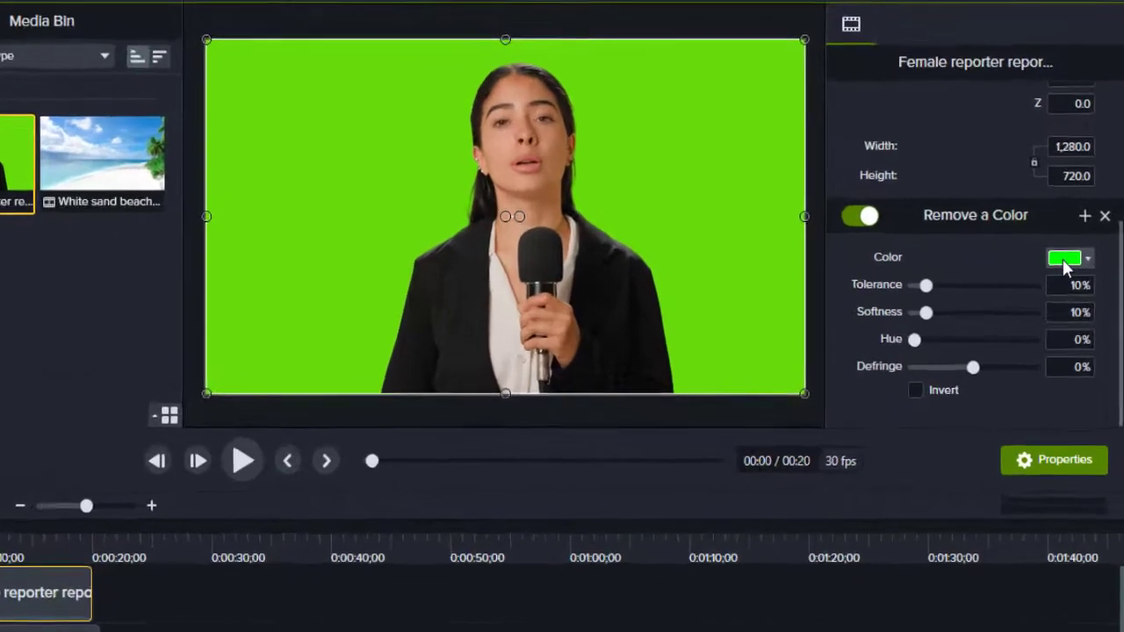
Step: Sample the green backdrop (#66DD09) with the eyedropper as the color to remove from the reporter clip
{"action": "left_click", "coordinate": [1075, 268]}
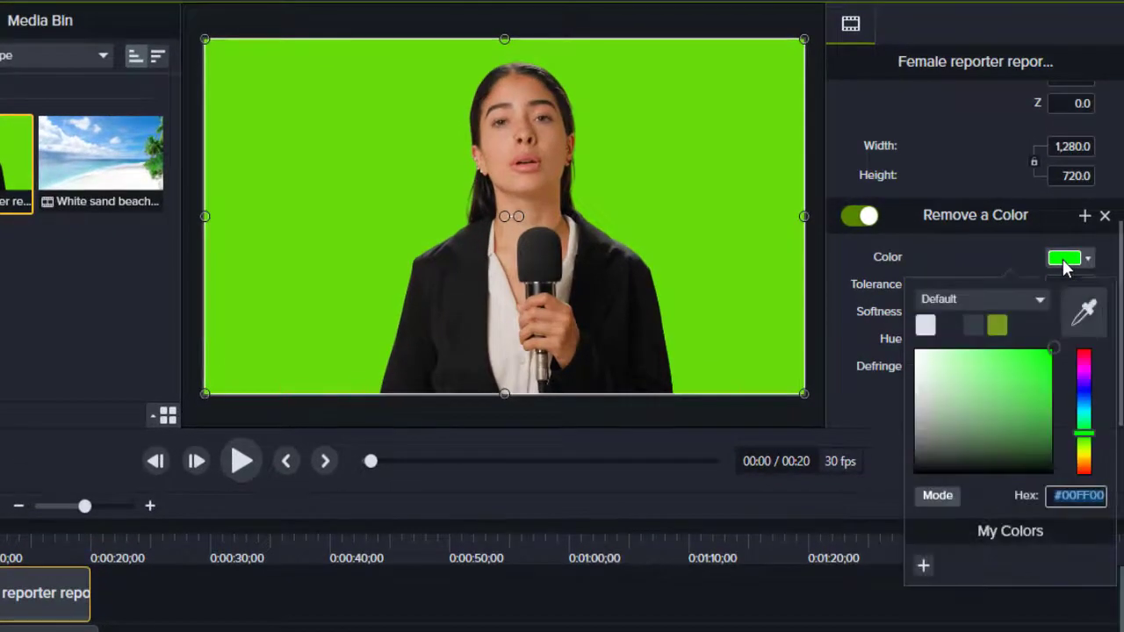
{"action": "left_click", "coordinate": [1085, 313]}
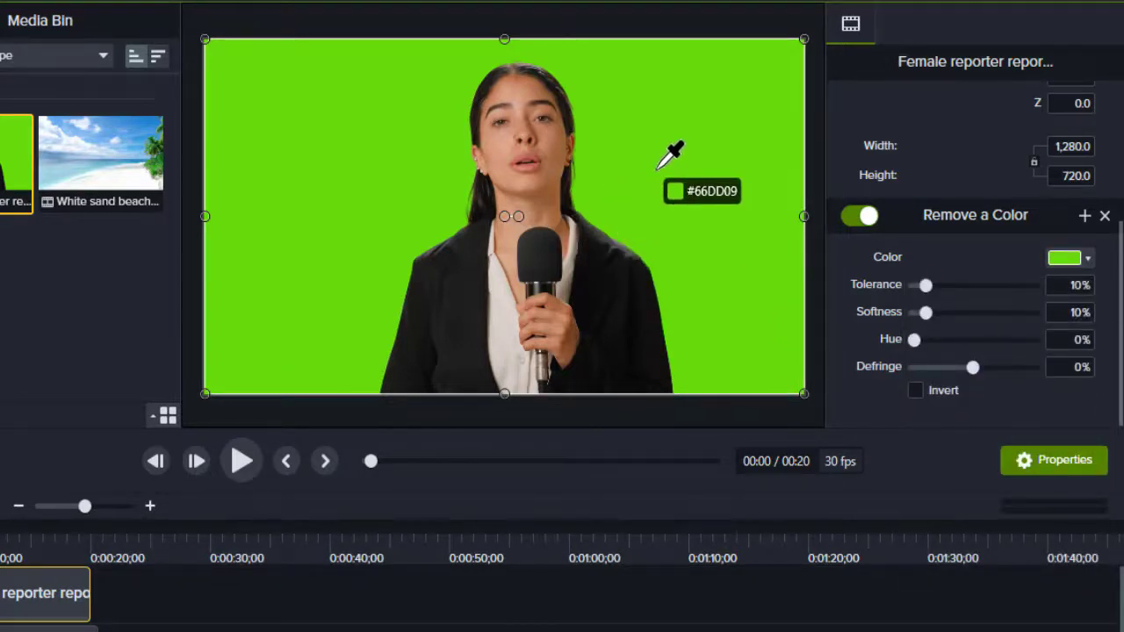
{"action": "left_click", "coordinate": [681, 144]}
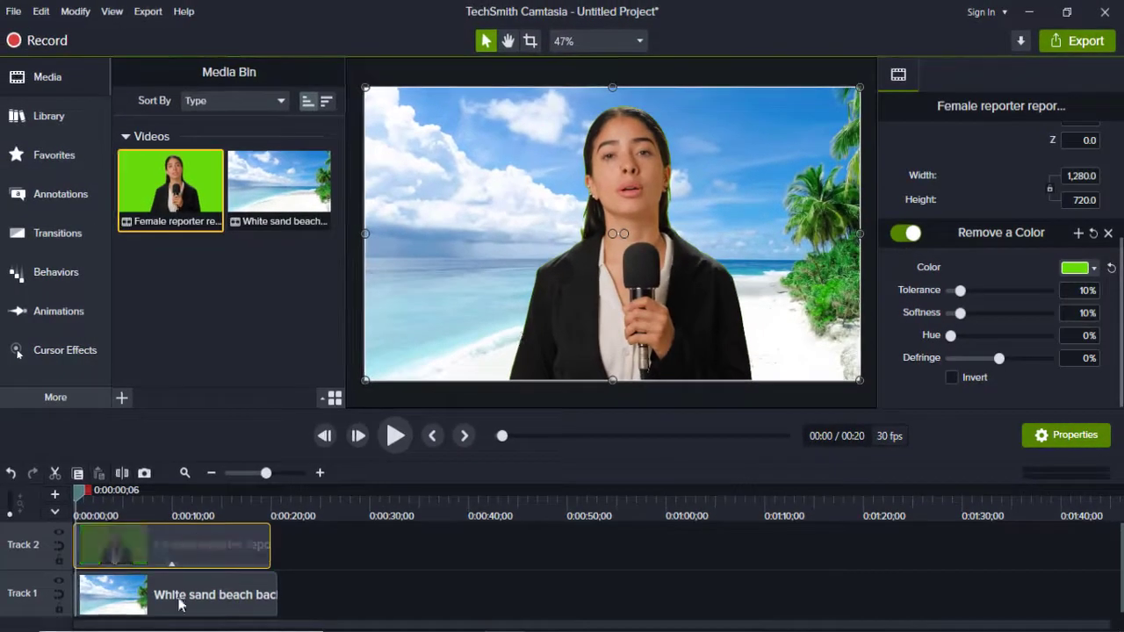
Step: Shift the beach clip along Track 1 clear of the reporter clip and set the reporter's Remove a Color tolerance to 42%
{"action": "left_click_drag", "start_coordinate": [112, 622], "coordinate": [391, 622]}
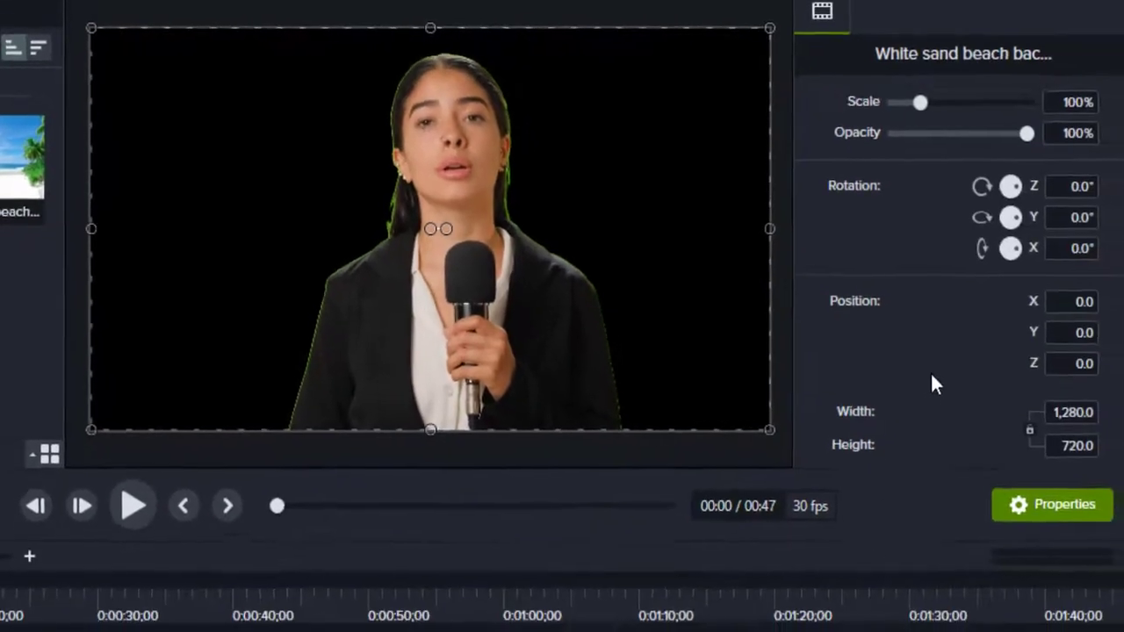
{"action": "scroll", "coordinate": [925, 373], "scroll_direction": "down", "scroll_amount": 1}
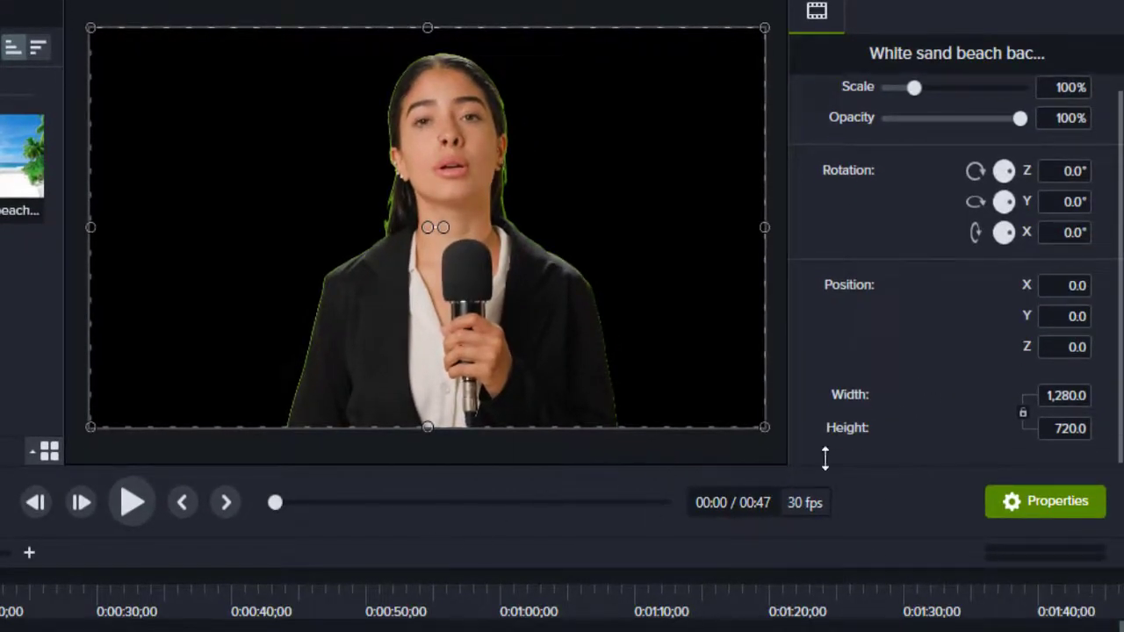
{"action": "left_click", "coordinate": [26, 609]}
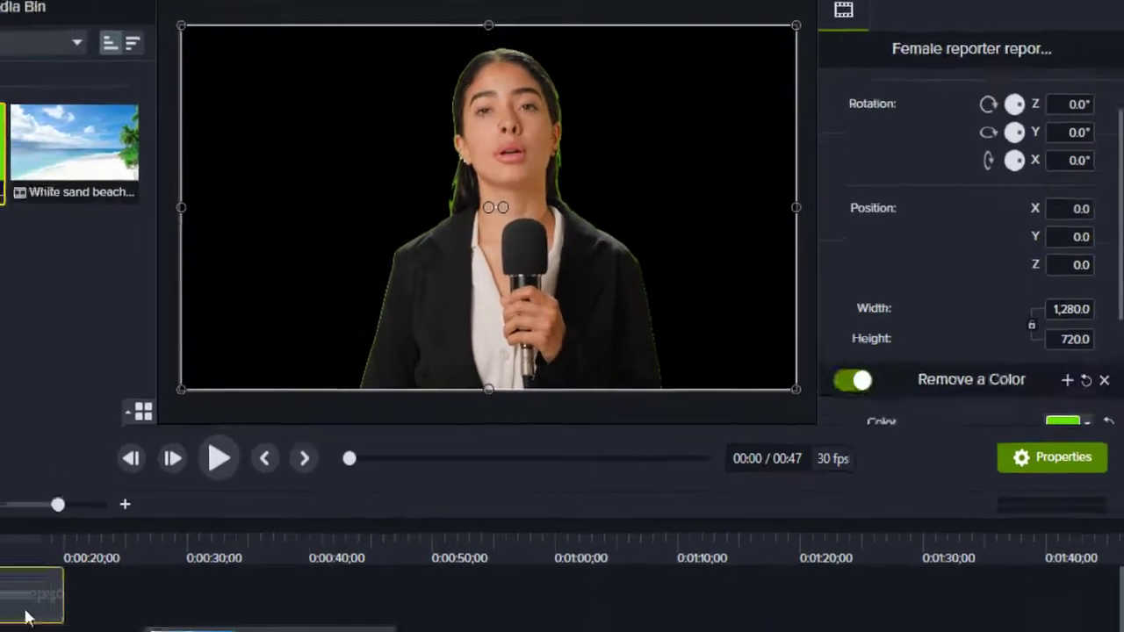
{"action": "scroll", "coordinate": [900, 380], "scroll_direction": "down", "scroll_amount": 3}
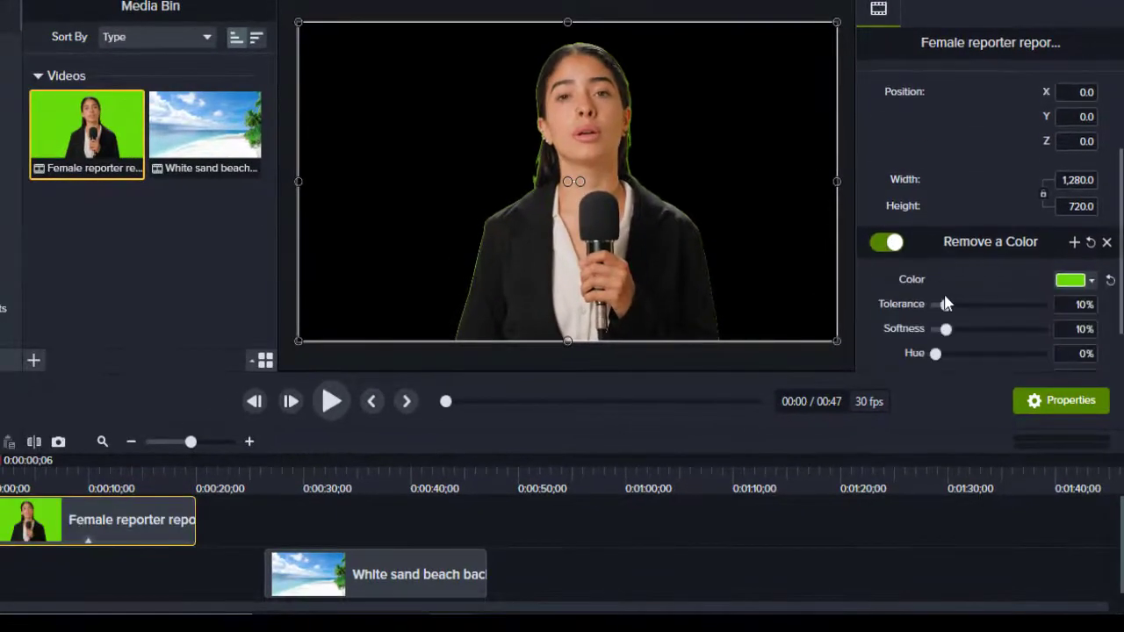
{"action": "scroll", "coordinate": [944, 303], "scroll_direction": "down", "scroll_amount": 3}
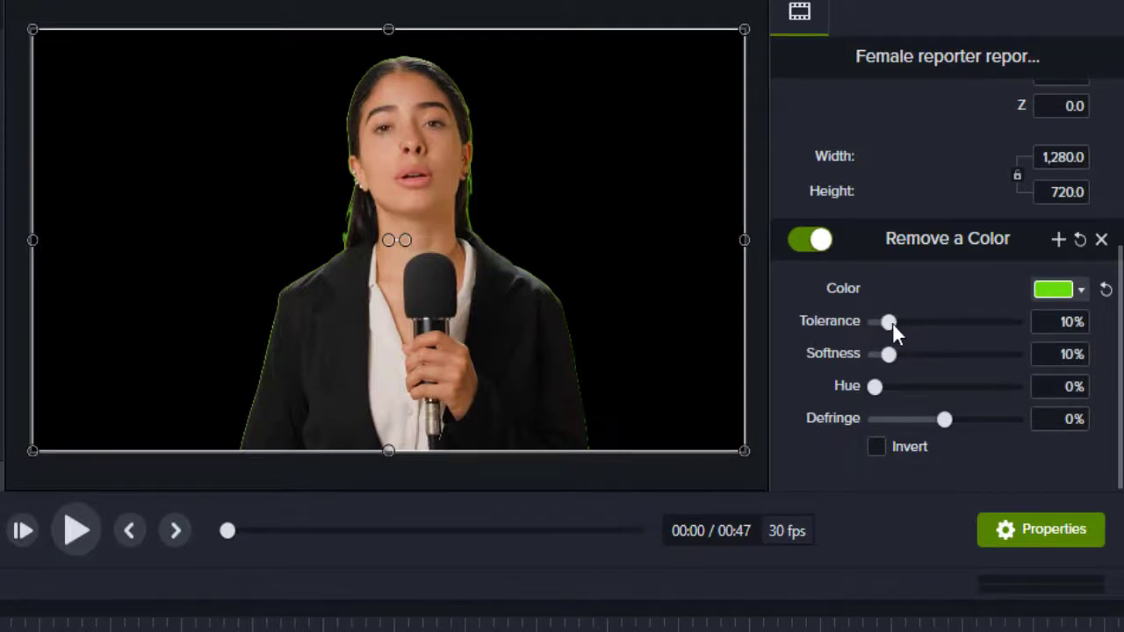
{"action": "left_click_drag", "start_coordinate": [889, 322], "coordinate": [925, 323]}
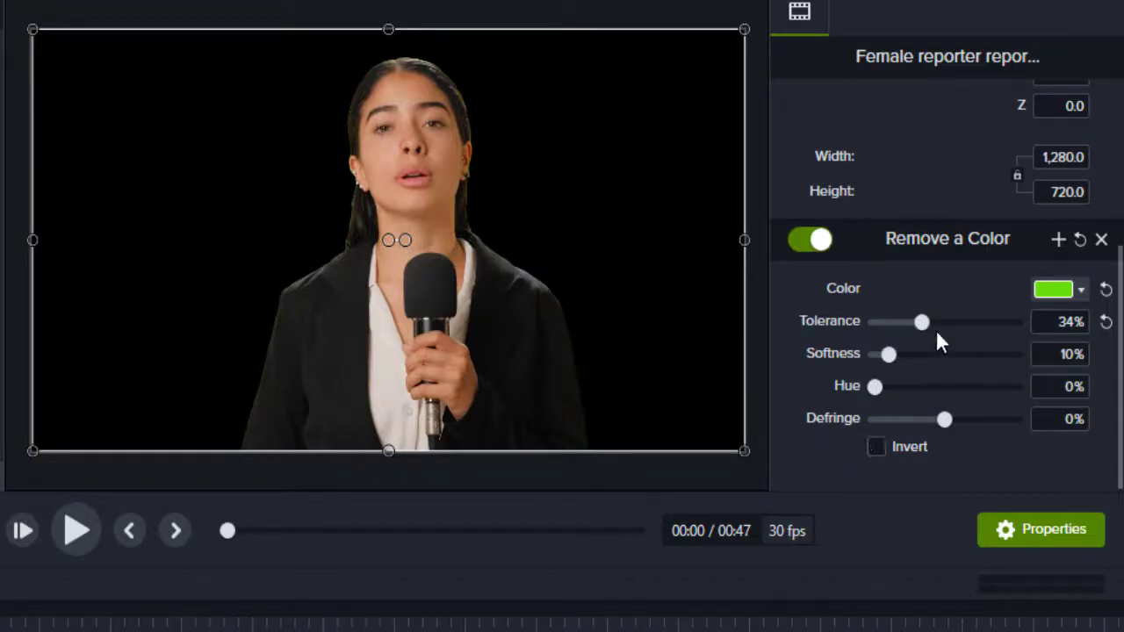
{"action": "left_click_drag", "start_coordinate": [925, 325], "coordinate": [937, 323]}
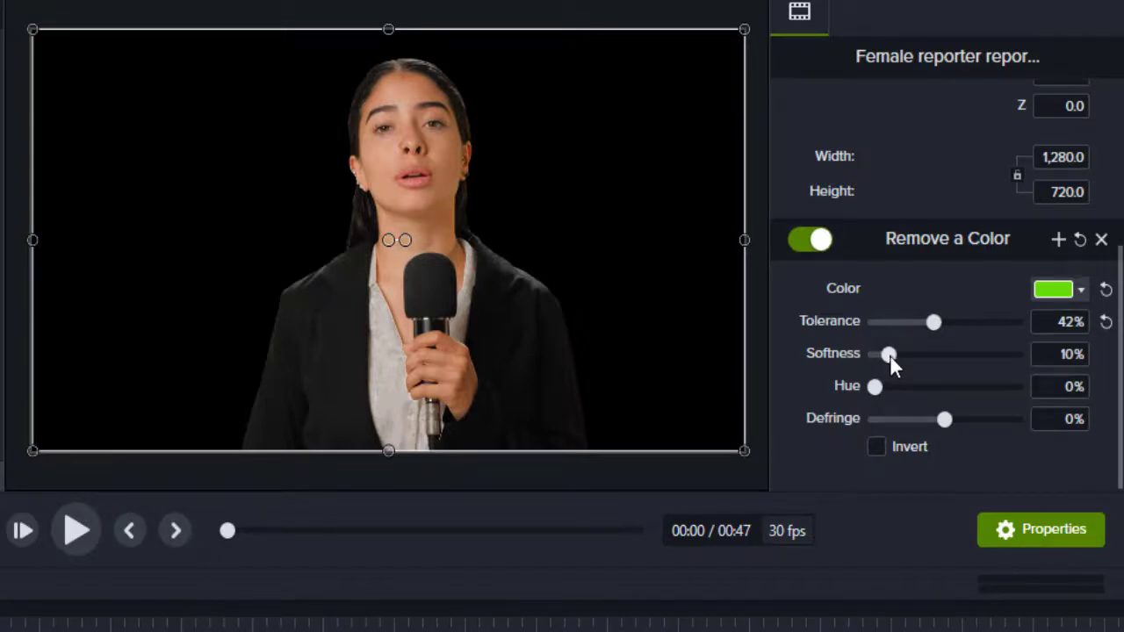
Step: Set the softness of the reporter clip's Remove a Color effect to 8%
{"action": "left_click_drag", "start_coordinate": [889, 355], "coordinate": [891, 356]}
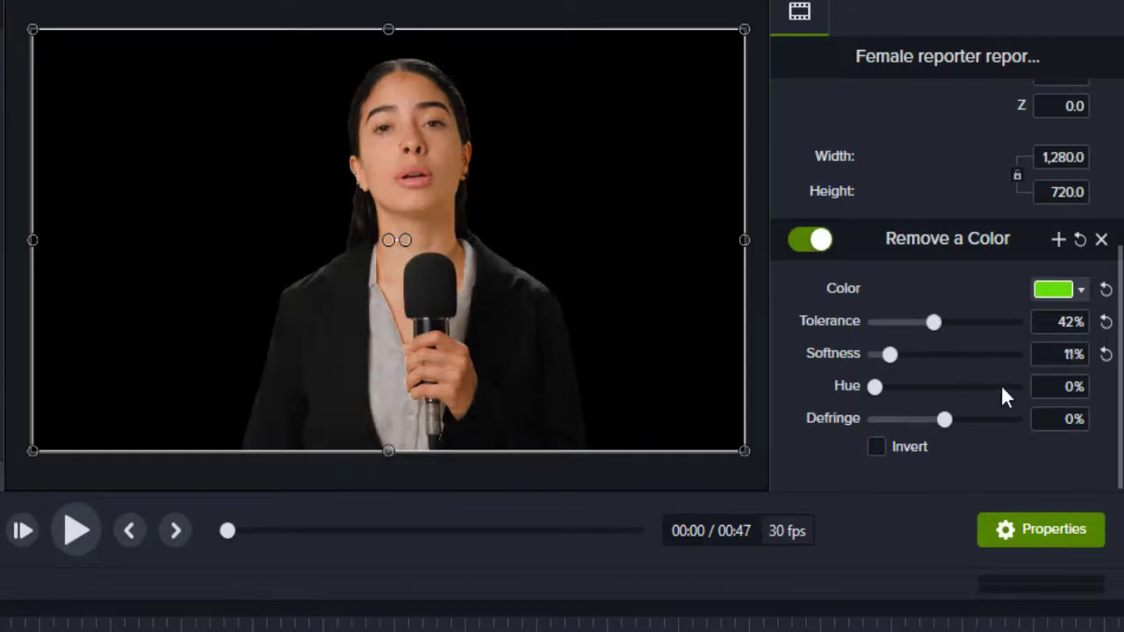
{"action": "left_click", "coordinate": [1107, 354]}
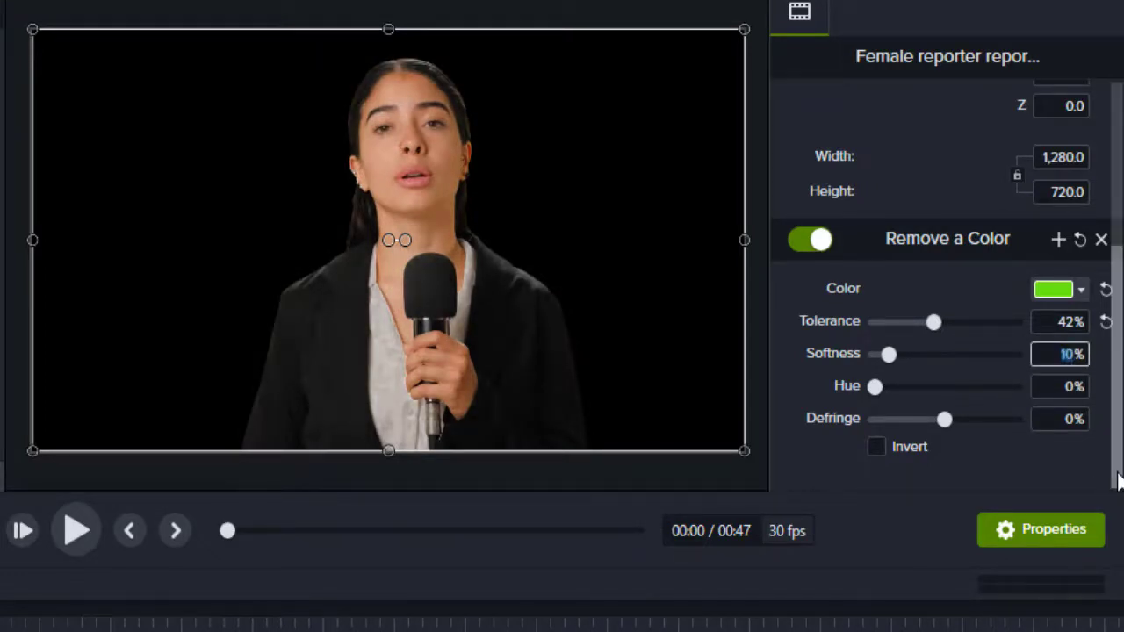
{"action": "key", "text": "Return"}
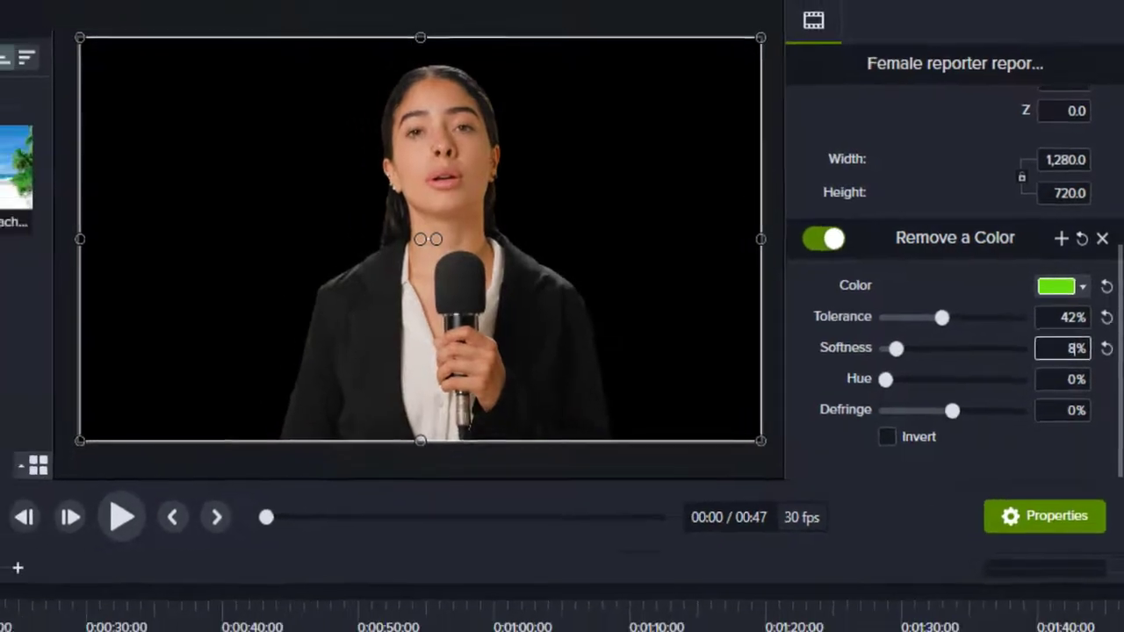
Step: Move the beach clip back beneath the reporter clip on Track 1, preview the composite and return the playhead to the start
{"action": "left_click_drag", "start_coordinate": [238, 184], "coordinate": [146, 631]}
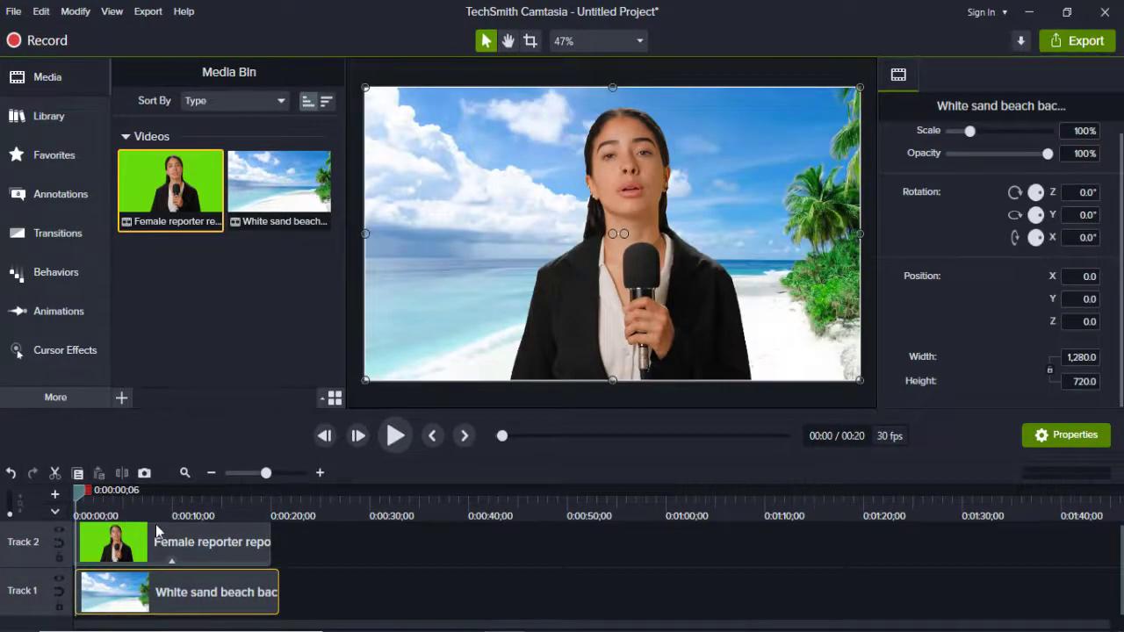
{"action": "left_click", "coordinate": [389, 446]}
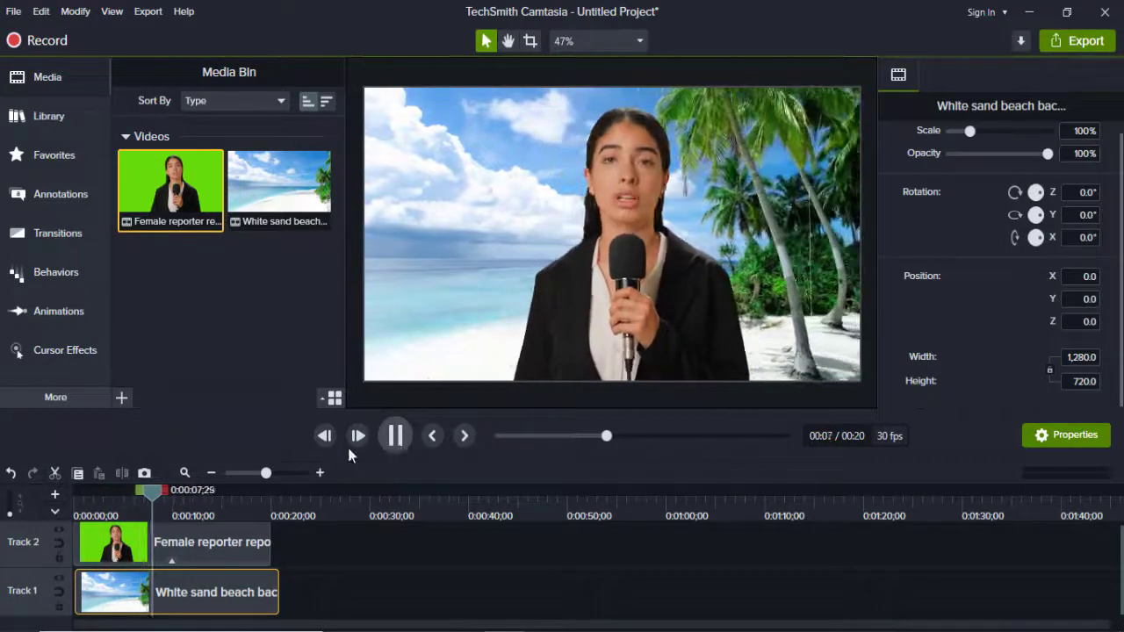
{"action": "left_click", "coordinate": [395, 437]}
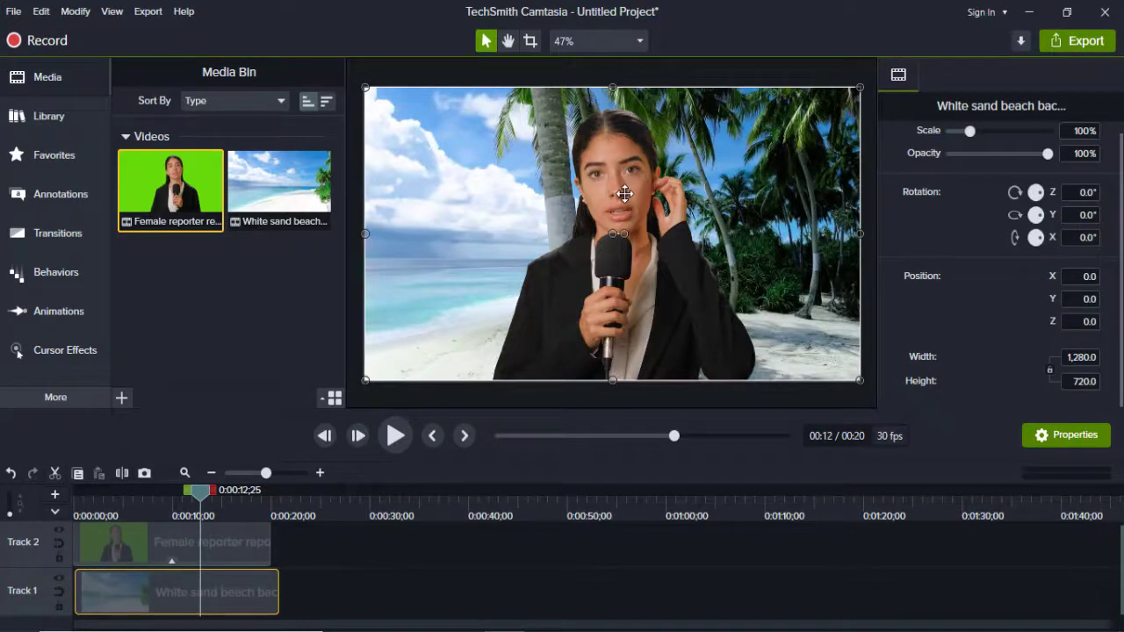
{"action": "left_click_drag", "start_coordinate": [200, 500], "coordinate": [63, 510]}
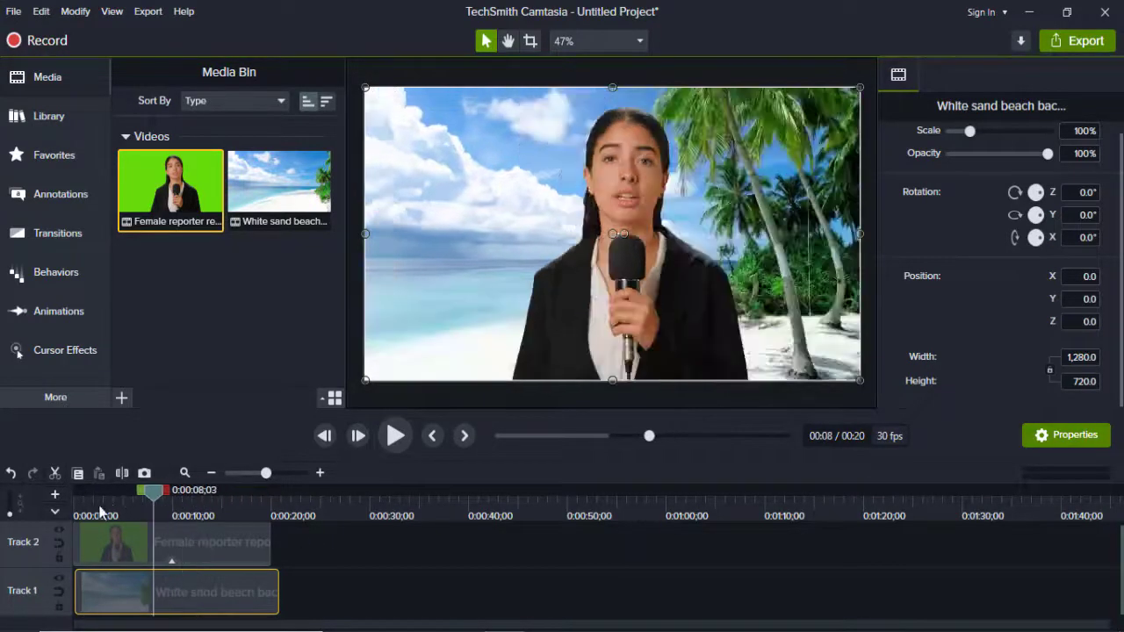
Step: Scale the reporter clip down to about 784 by 484 and position it in the lower-right corner of the canvas
{"action": "left_click", "coordinate": [223, 548]}
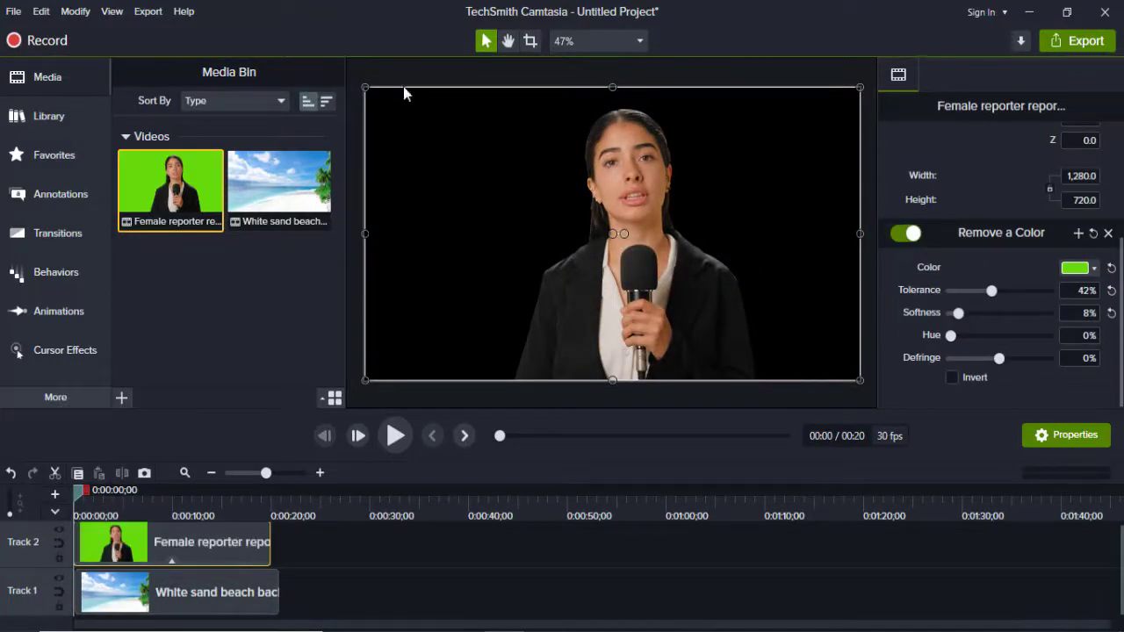
{"action": "left_click_drag", "start_coordinate": [364, 86], "coordinate": [467, 234]}
{"action": "left_click_drag", "start_coordinate": [435, 198], "coordinate": [557, 184]}
{"action": "left_click_drag", "start_coordinate": [731, 242], "coordinate": [780, 236]}
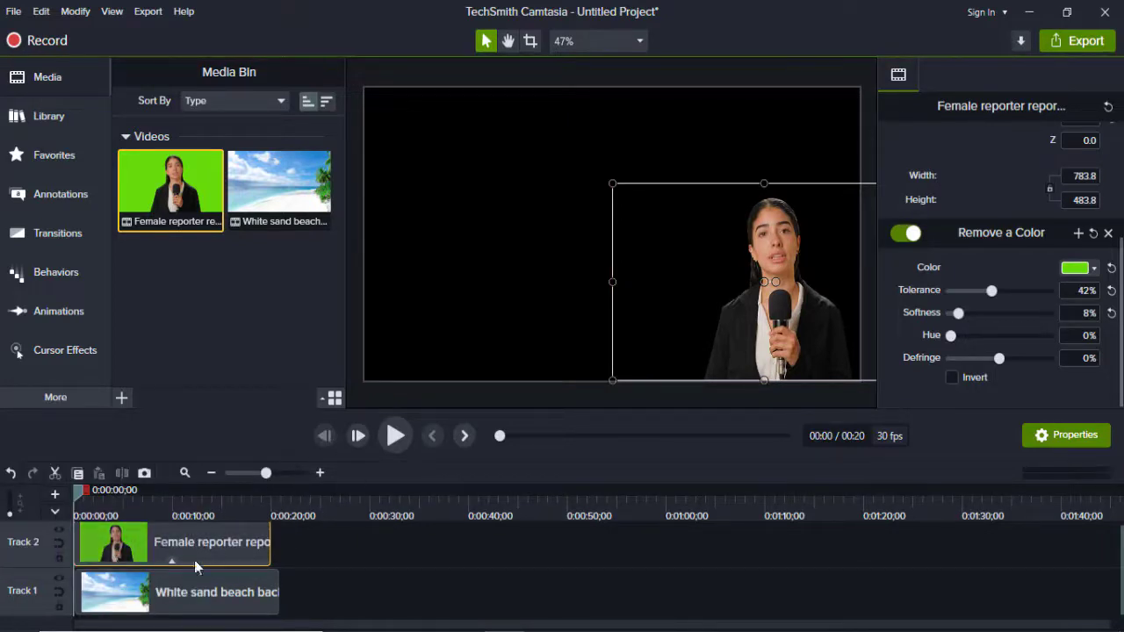
Step: Play back the composite with the resized reporter over the beach and return the playhead to the start
{"action": "left_click", "coordinate": [396, 436]}
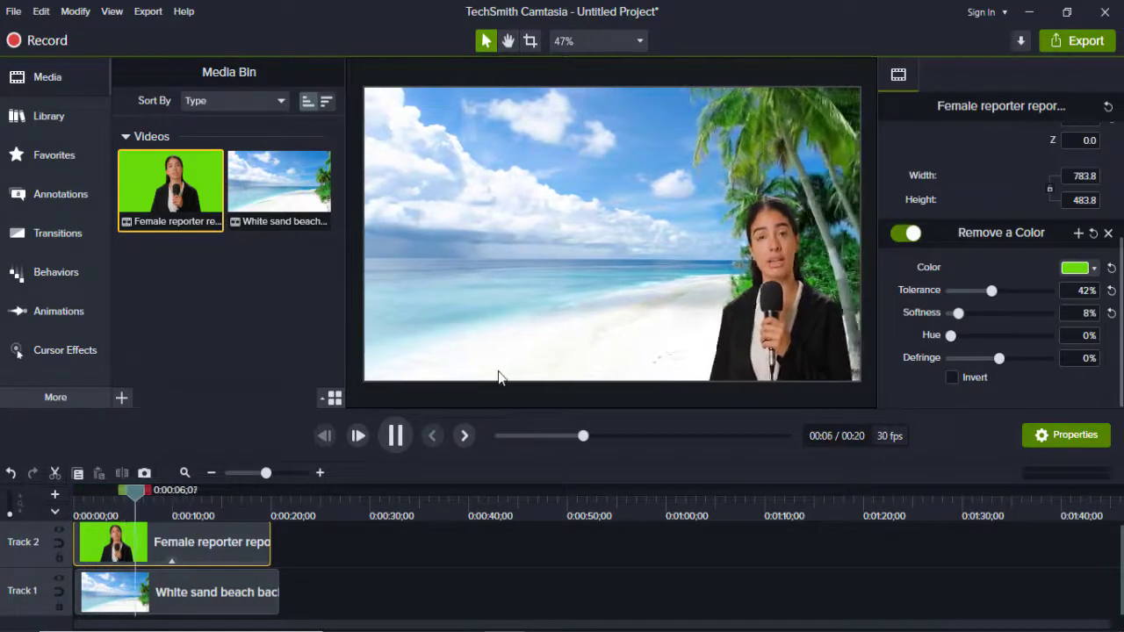
{"action": "left_click", "coordinate": [395, 435]}
{"action": "left_click_drag", "start_coordinate": [163, 494], "coordinate": [75, 494]}
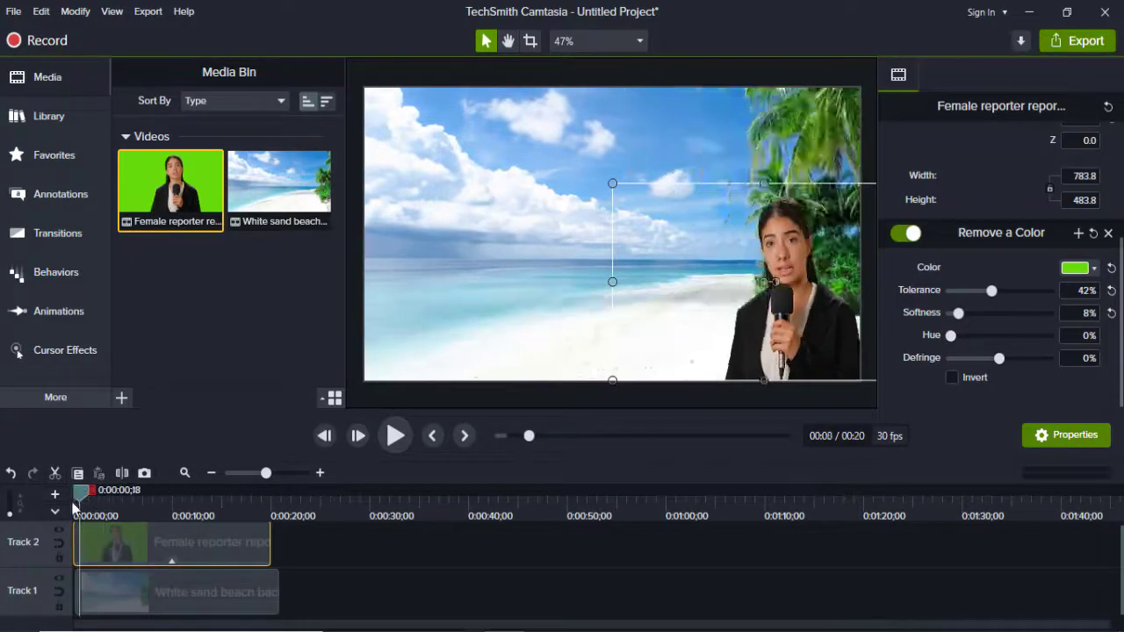
Step: Move the beach clip along Track 1 to start at about 0:00:51, away from the reporter clip
{"action": "left_click_drag", "start_coordinate": [120, 590], "coordinate": [702, 593]}
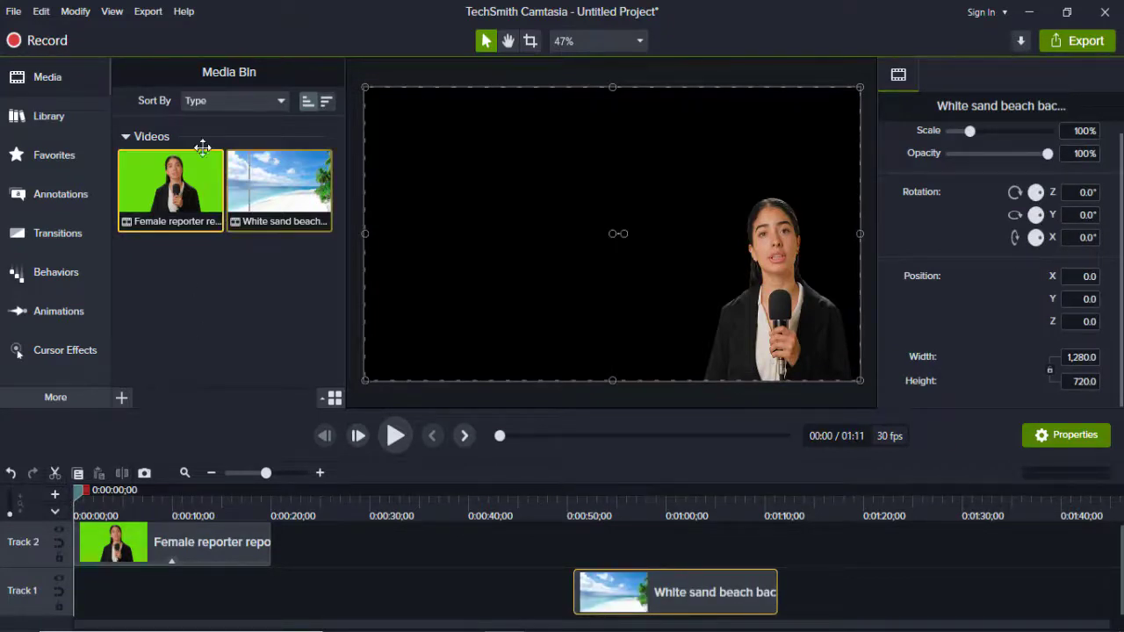
Step: Import the "News intro background of rotating planet" video from the Desktop and place it at the start of Track 1 beneath the reporter clip
{"action": "left_click", "coordinate": [50, 84]}
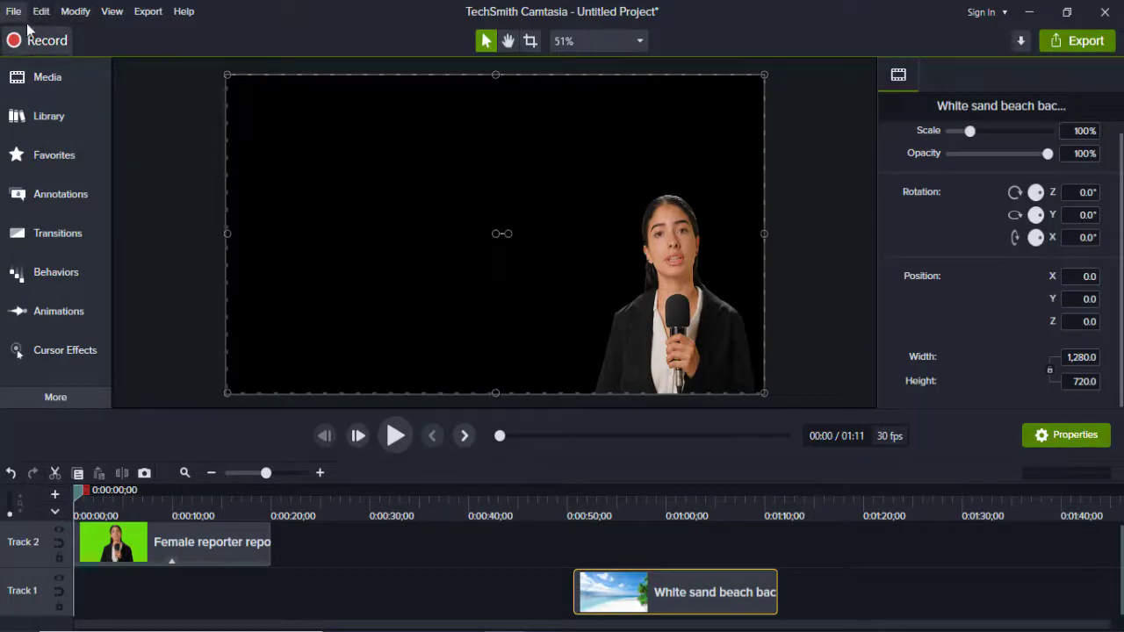
{"action": "left_click", "coordinate": [47, 77]}
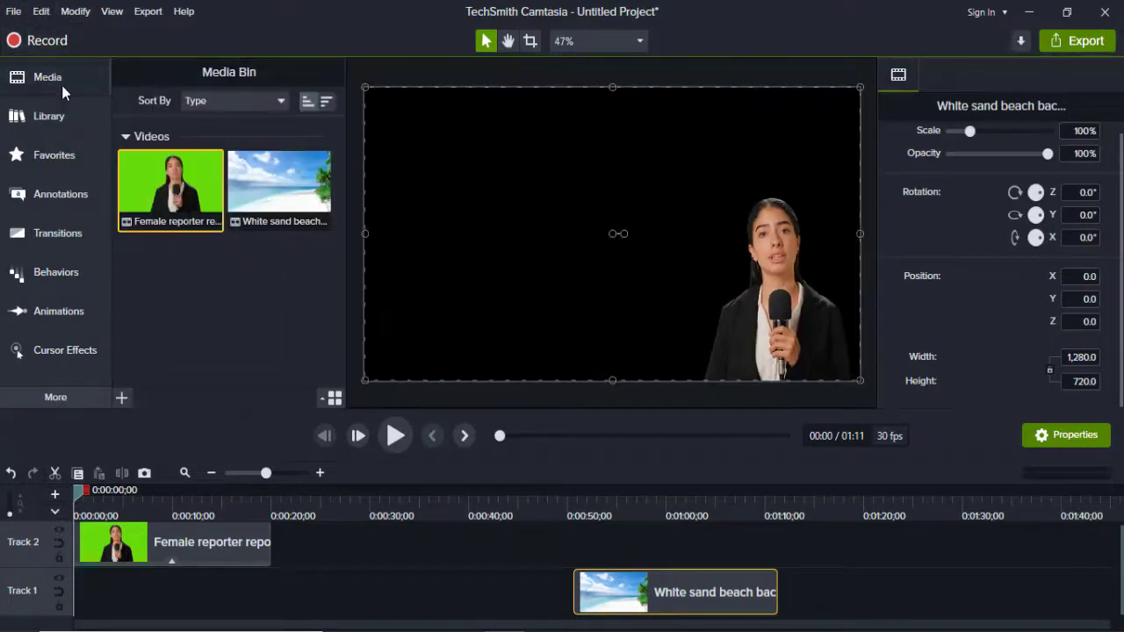
{"action": "left_click", "coordinate": [13, 11]}
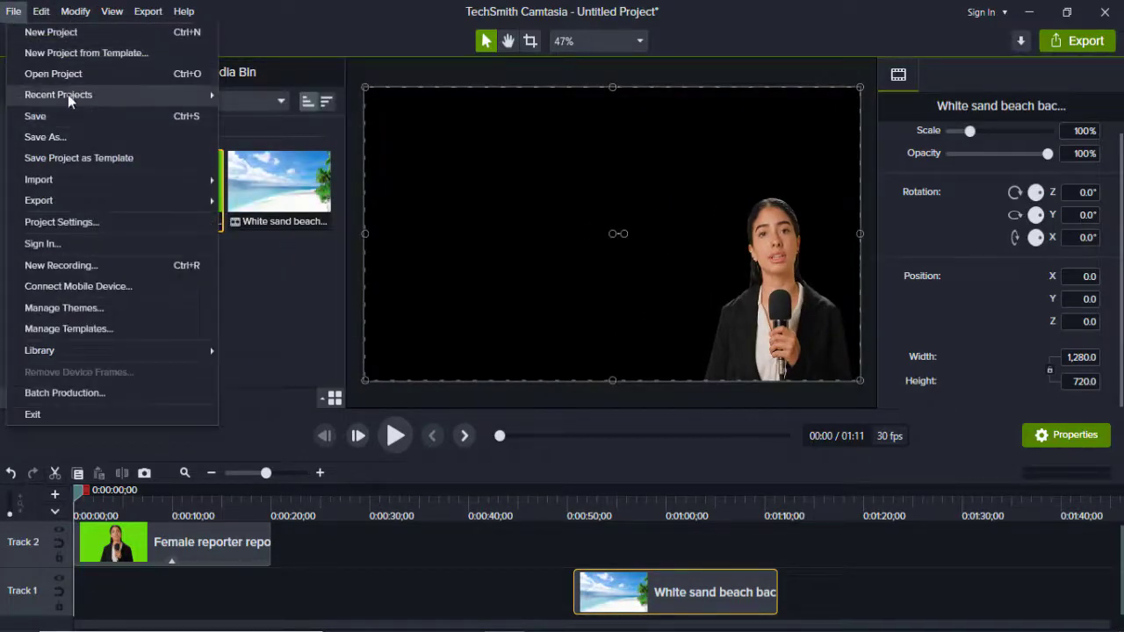
{"action": "mouse_move", "coordinate": [191, 188]}
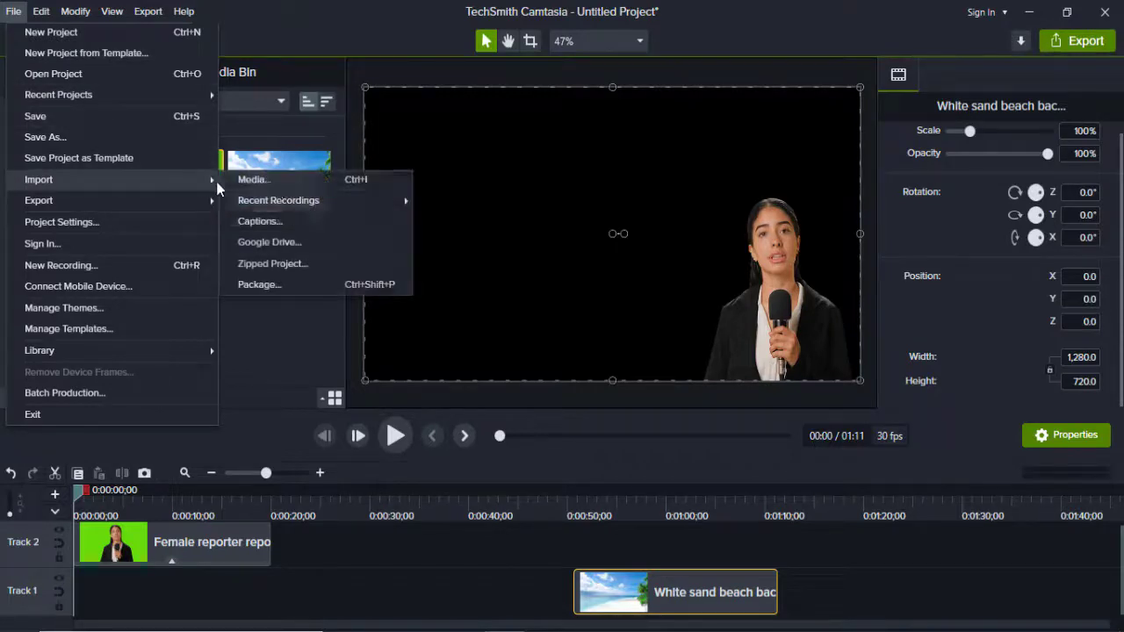
{"action": "left_click", "coordinate": [281, 186]}
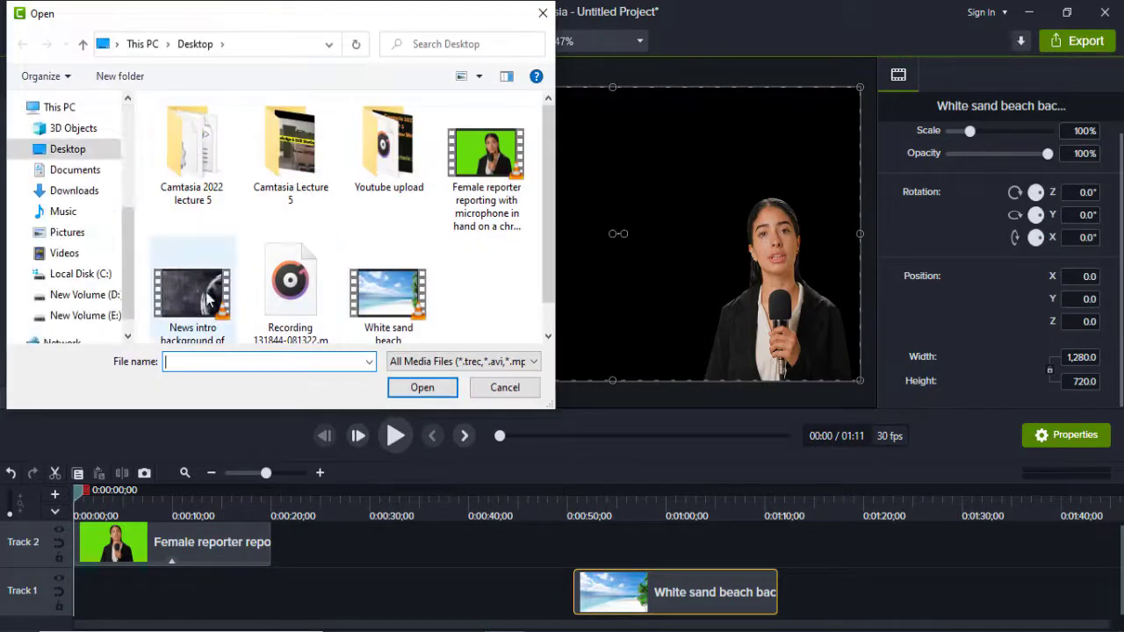
{"action": "left_click", "coordinate": [193, 298]}
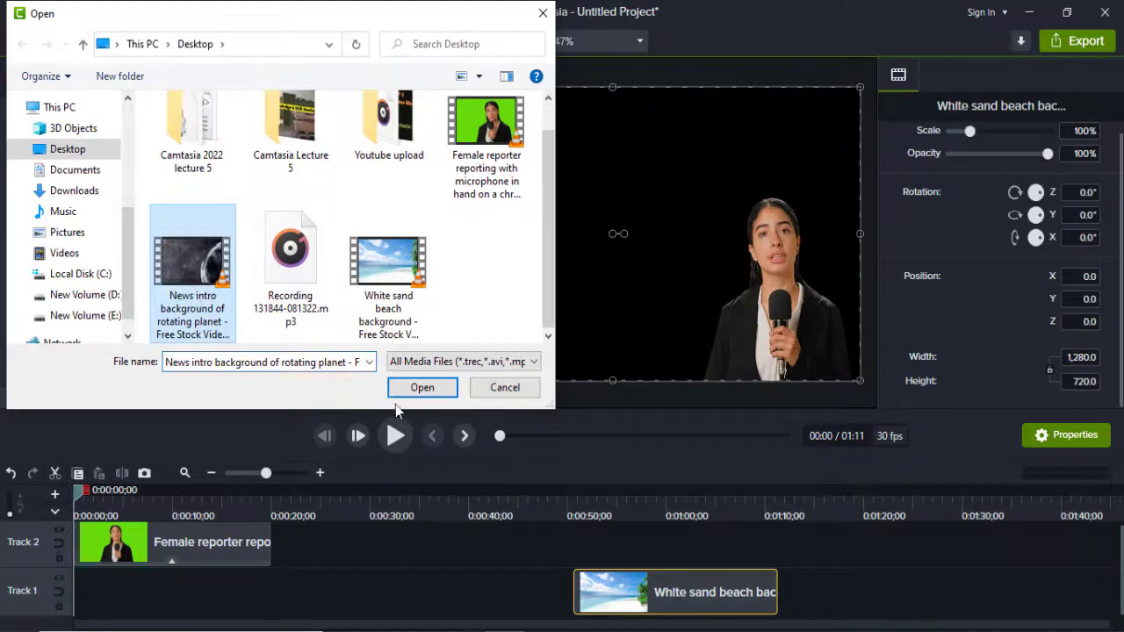
{"action": "left_click", "coordinate": [422, 387]}
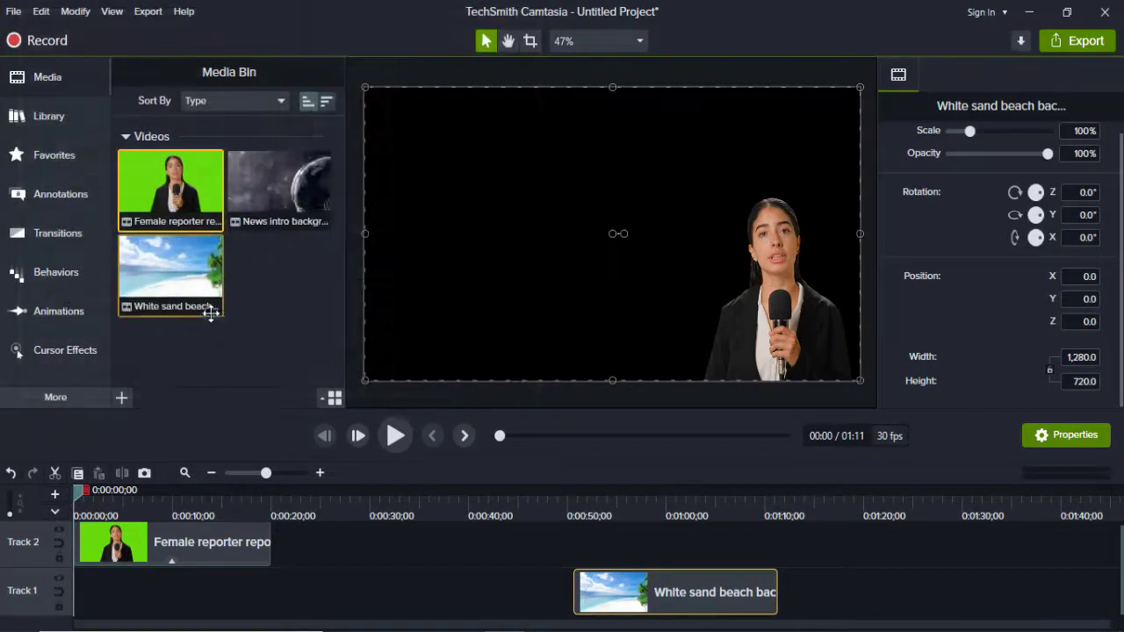
{"action": "left_click_drag", "start_coordinate": [279, 189], "coordinate": [112, 593]}
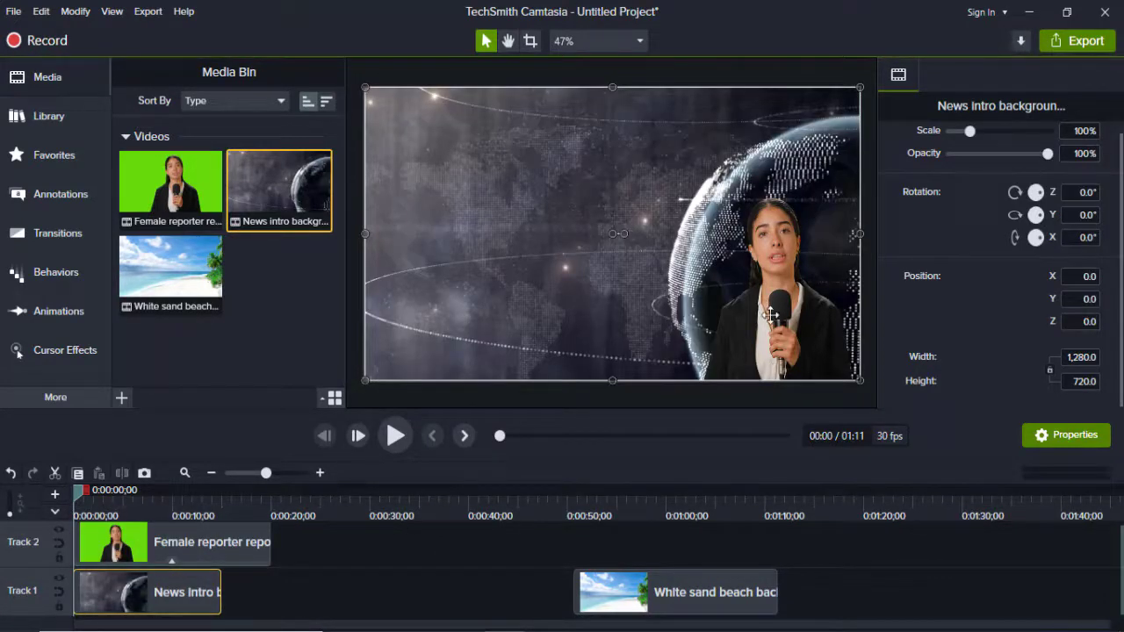
Step: Move the reporter clip to the lower-left part of the canvas and enlarge it to about 998 by 616
{"action": "left_click", "coordinate": [147, 541]}
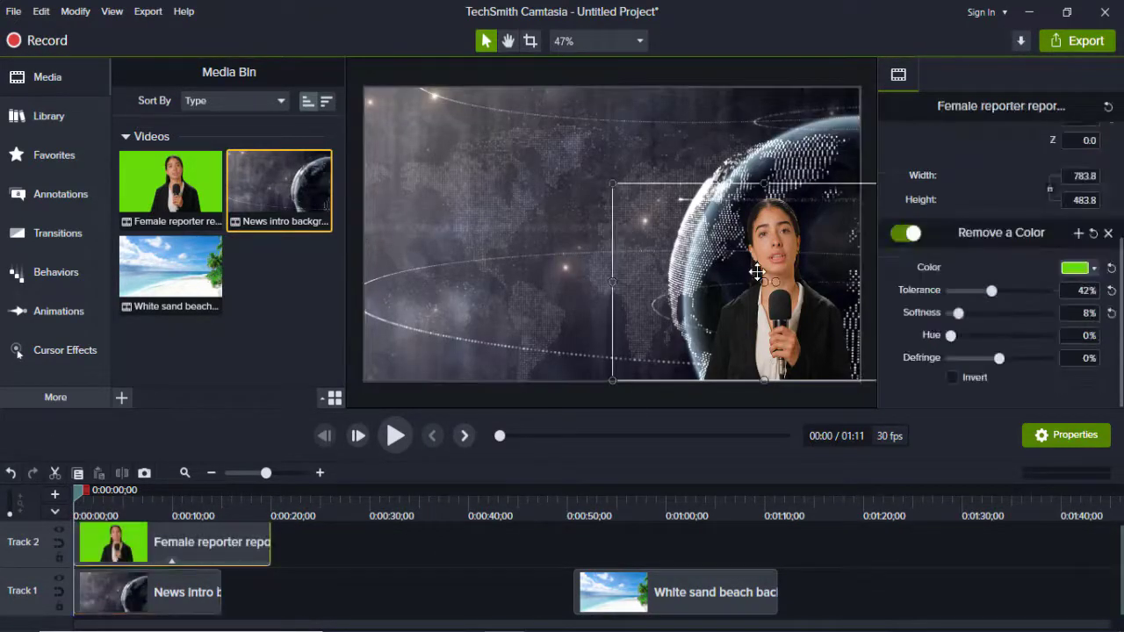
{"action": "left_click_drag", "start_coordinate": [724, 278], "coordinate": [446, 266]}
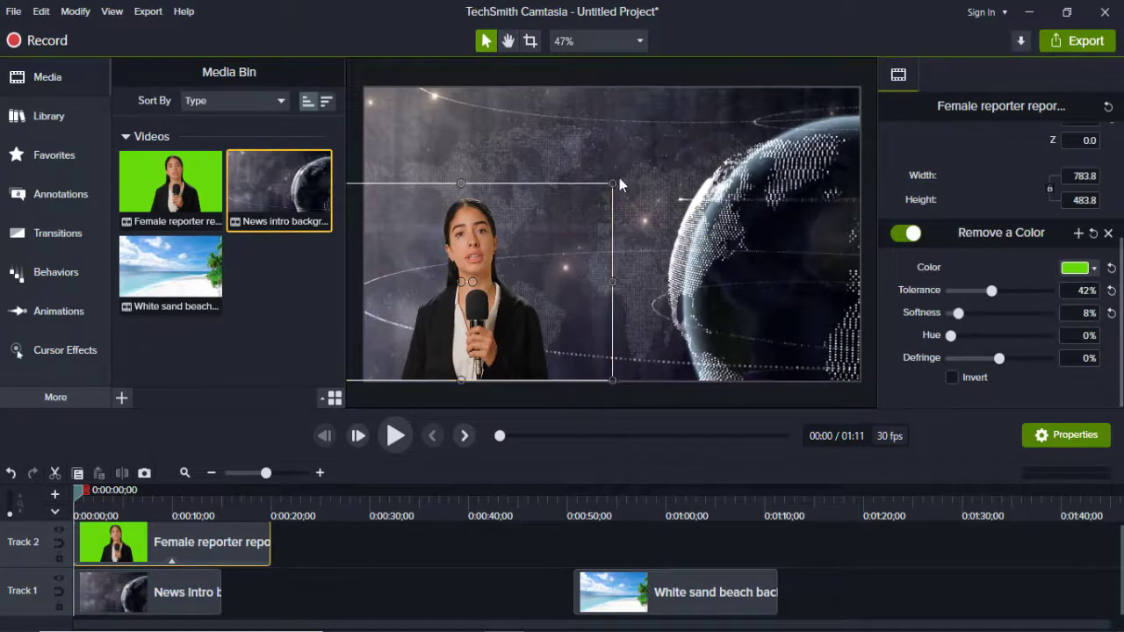
{"action": "left_click_drag", "start_coordinate": [612, 184], "coordinate": [688, 96]}
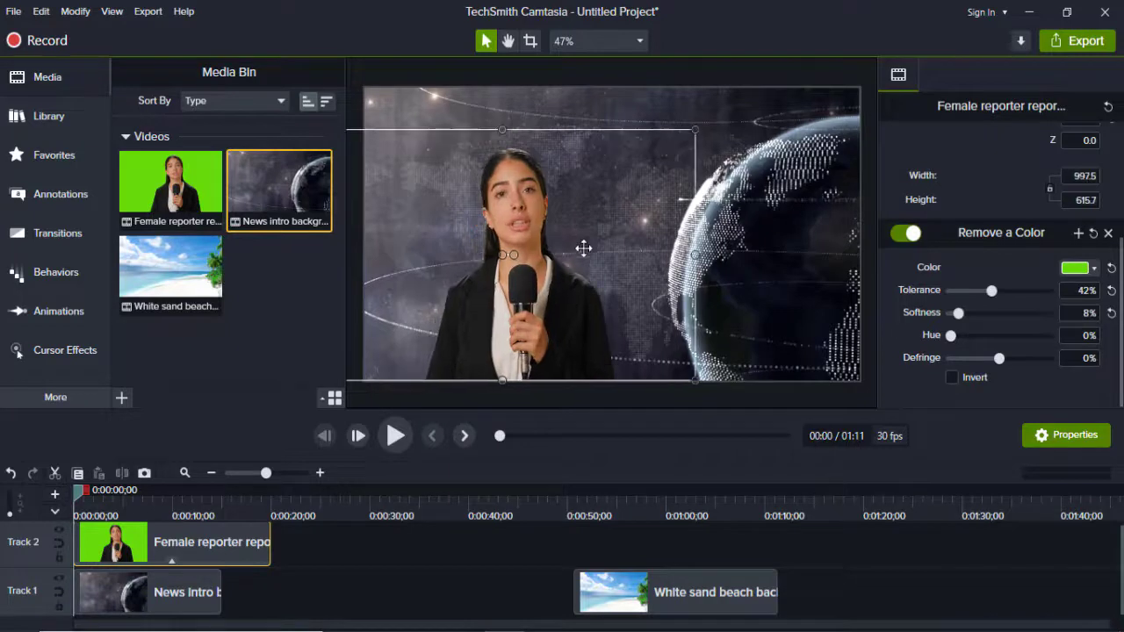
{"action": "left_click_drag", "start_coordinate": [577, 216], "coordinate": [570, 246]}
Step: Play back the composite of the reporter over the news intro background and pause at about 12 seconds
{"action": "left_click", "coordinate": [215, 540]}
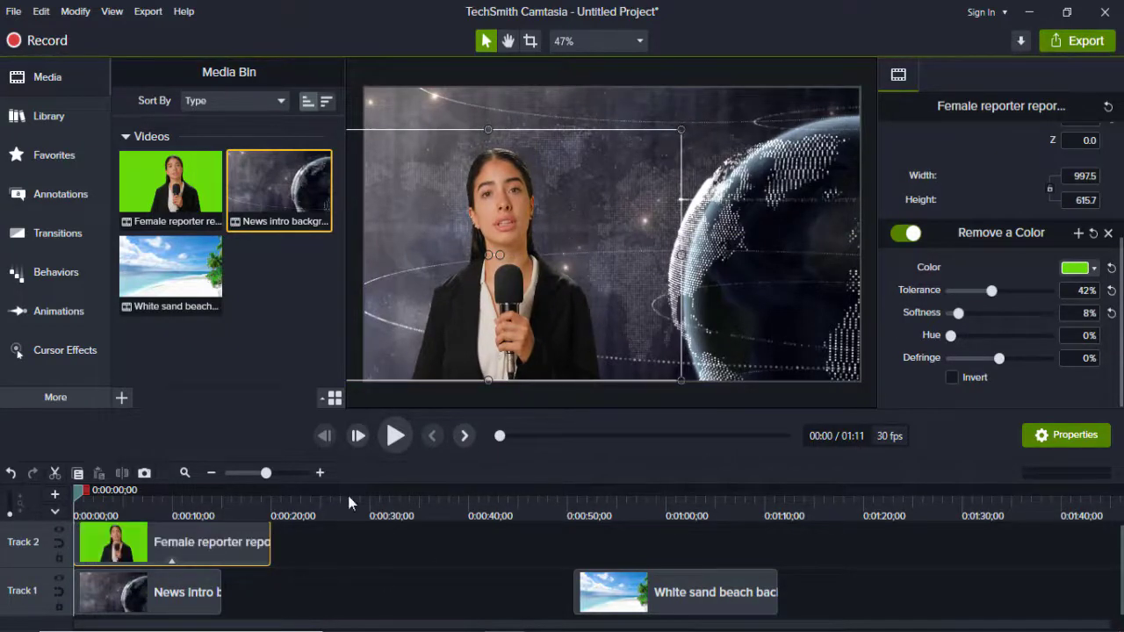
{"action": "left_click", "coordinate": [396, 436]}
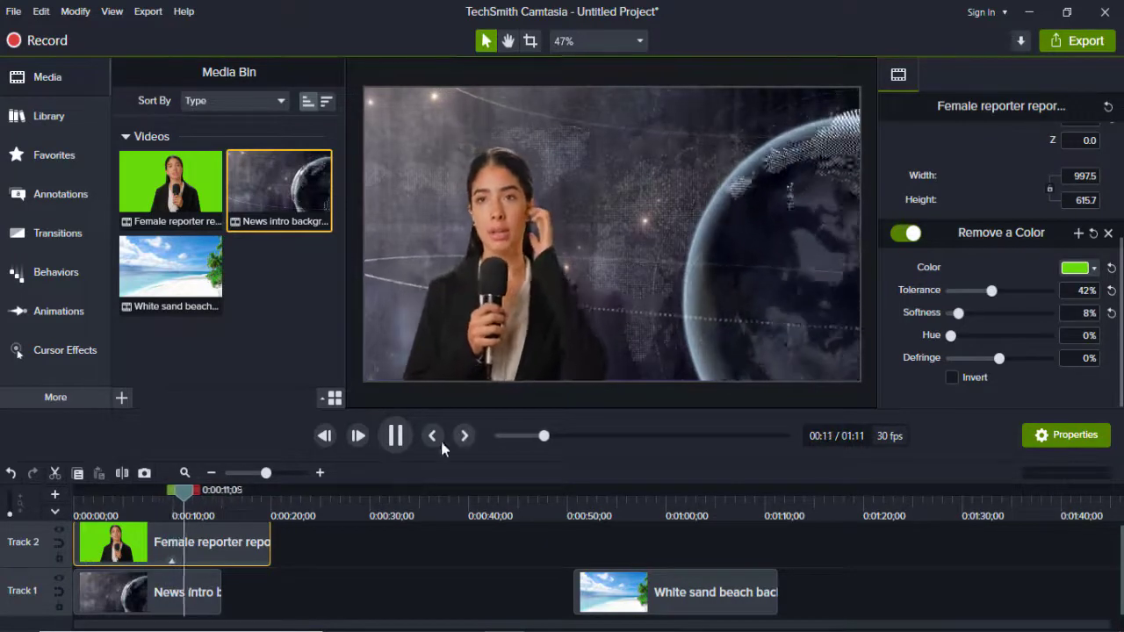
{"action": "left_click", "coordinate": [391, 444]}
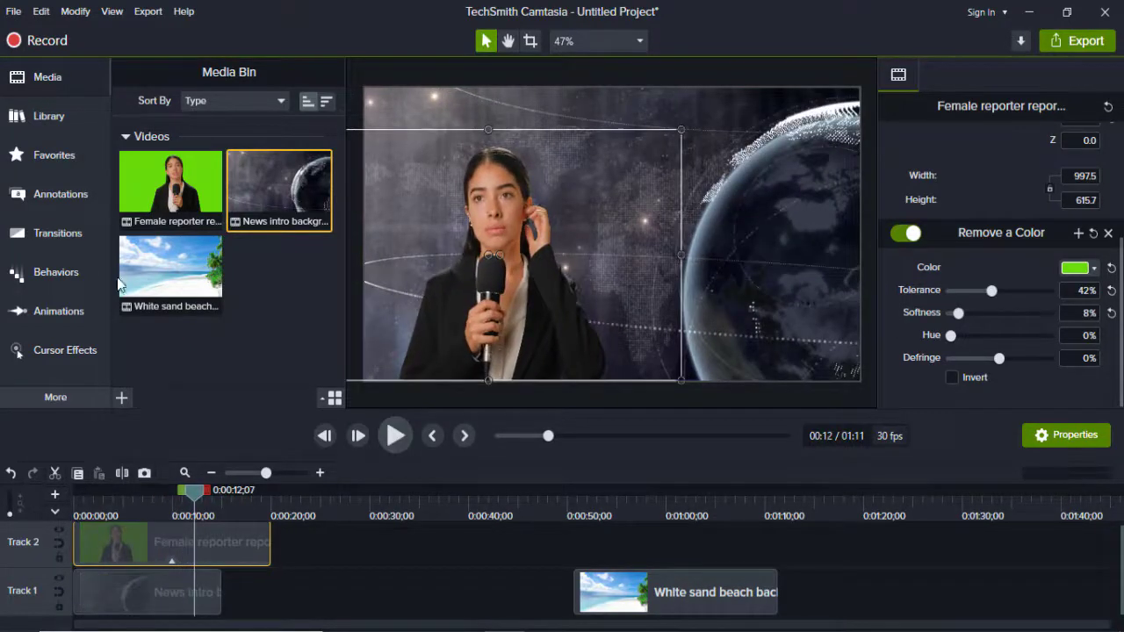